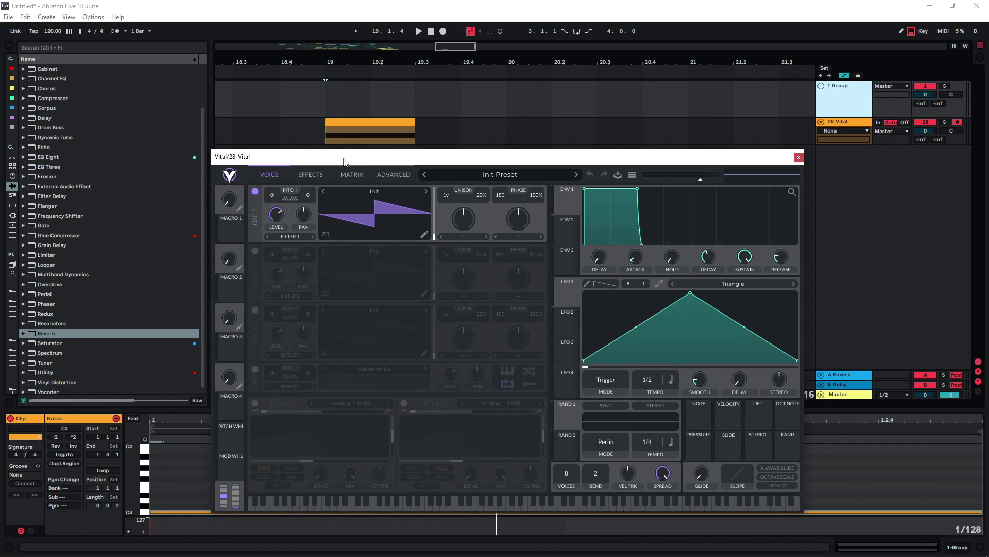
- Switch off oscillator 1 and enable the sampler with its White Noise sample as the sound source
left_click_drag(339, 160, 291, 159)
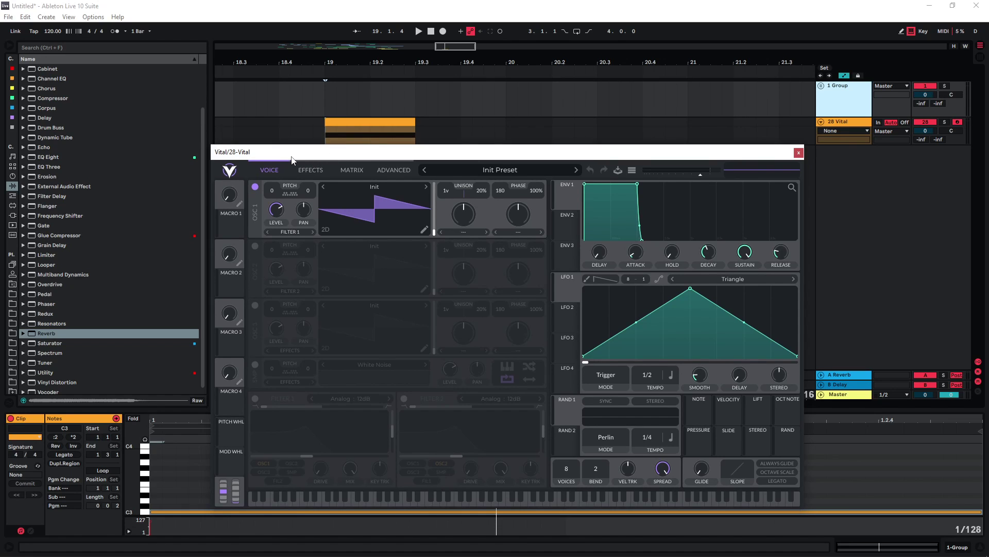
left_click(255, 188)
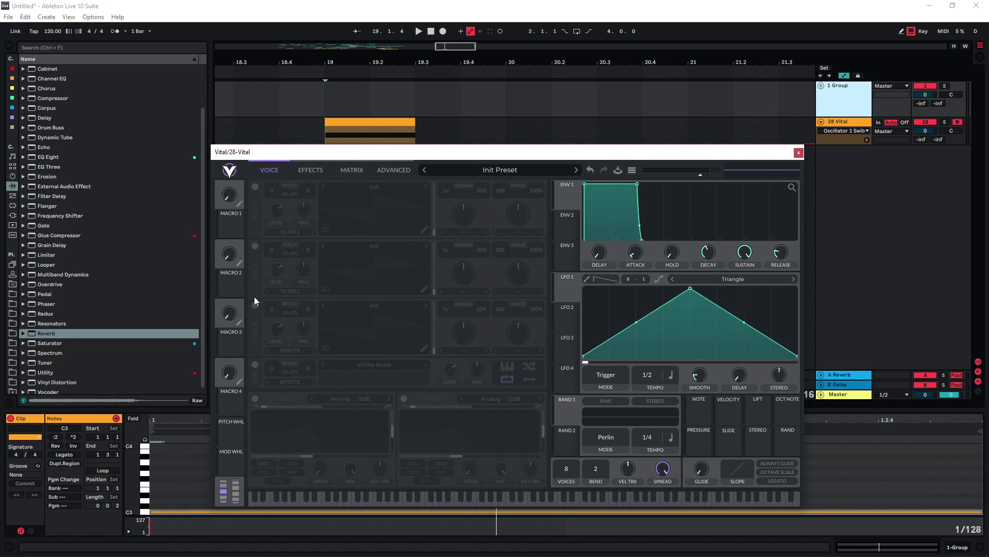
left_click(255, 364)
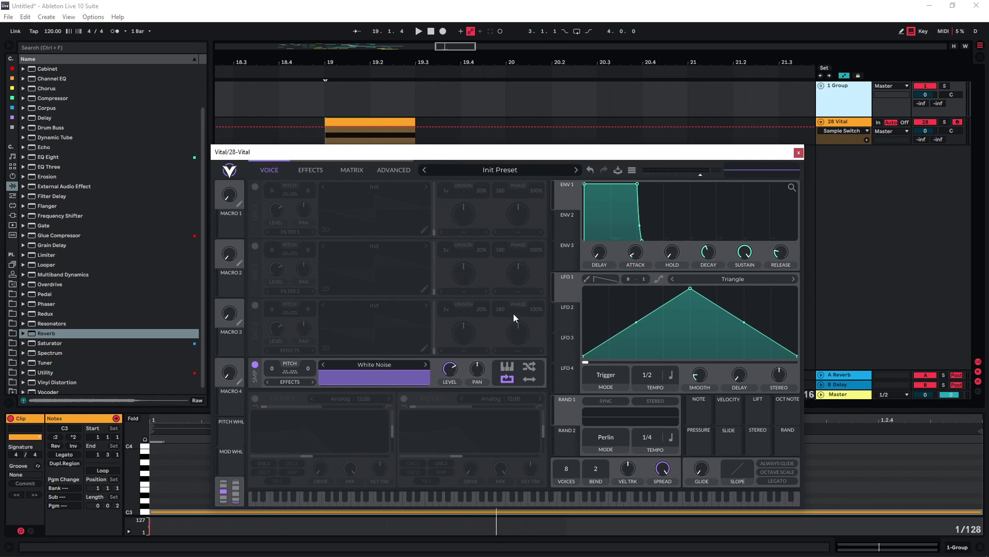
- Modulate the sampler's level with LFO 1, setting the LFO to Envelope mode with its peak shifted earlier
left_click_drag(563, 289, 450, 368)
left_click_drag(691, 289, 609, 289)
left_click(606, 374)
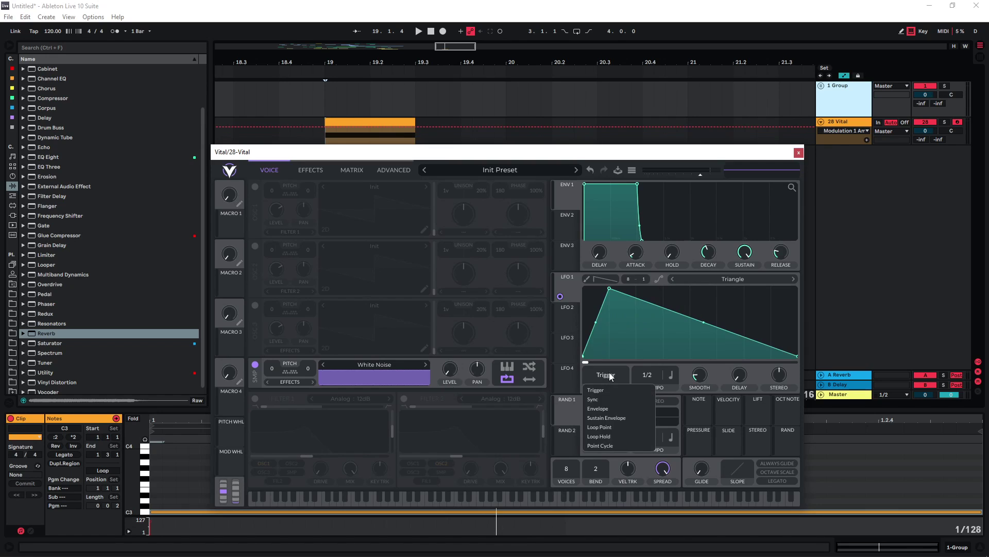
left_click(607, 408)
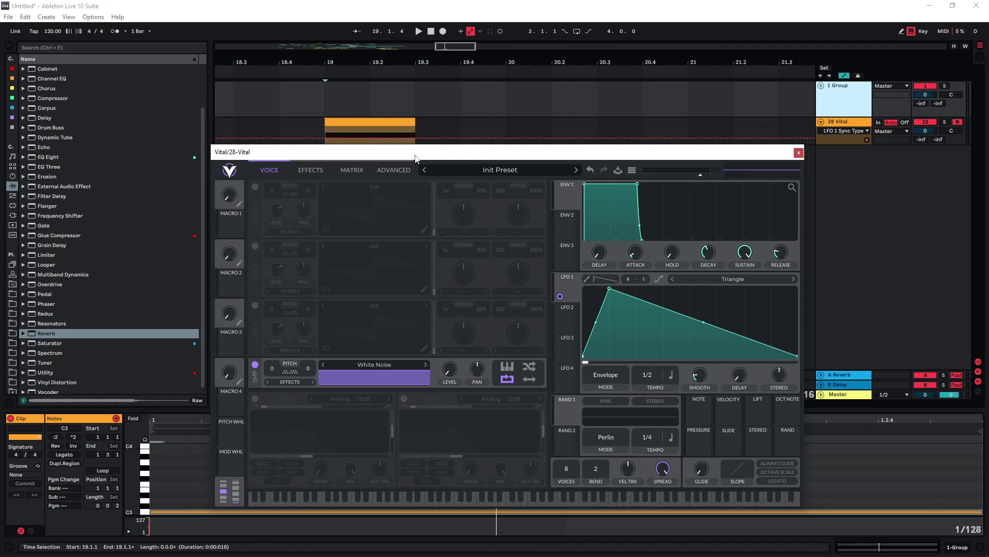
- Bend LFO 1's slopes into a concave rise and a steep, long-tailed decay, auditioning the noise clip
left_click_drag(704, 323, 704, 353)
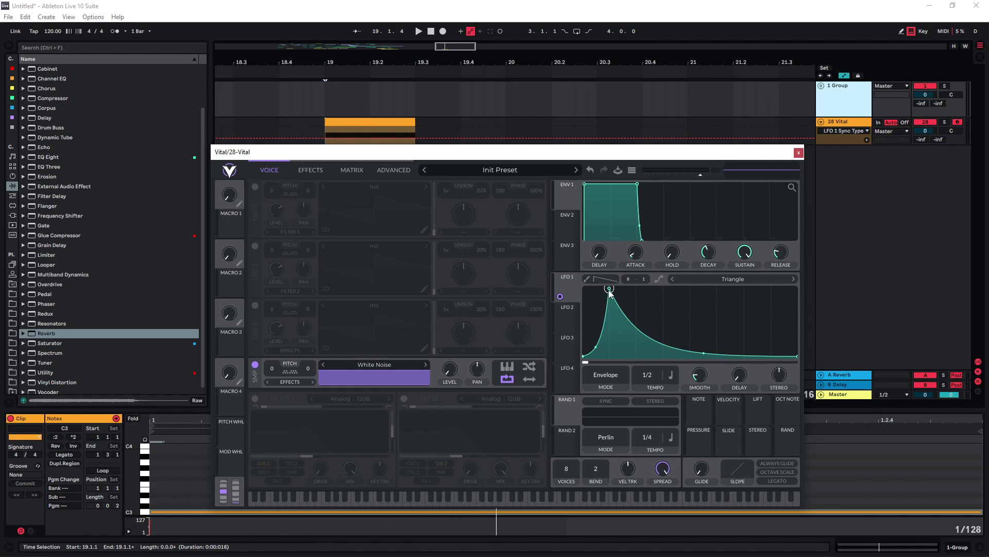
key("space")
key("space")
left_click_drag(703, 353, 698, 357)
key("space")
- Insert a new audio track and record the noise sound onto it
key("ctrl+t")
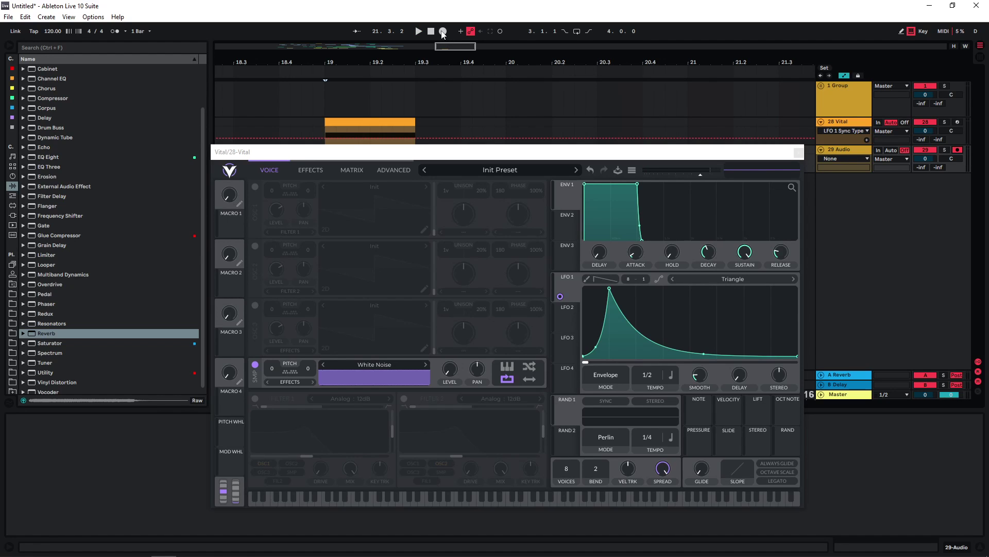
left_click(442, 32)
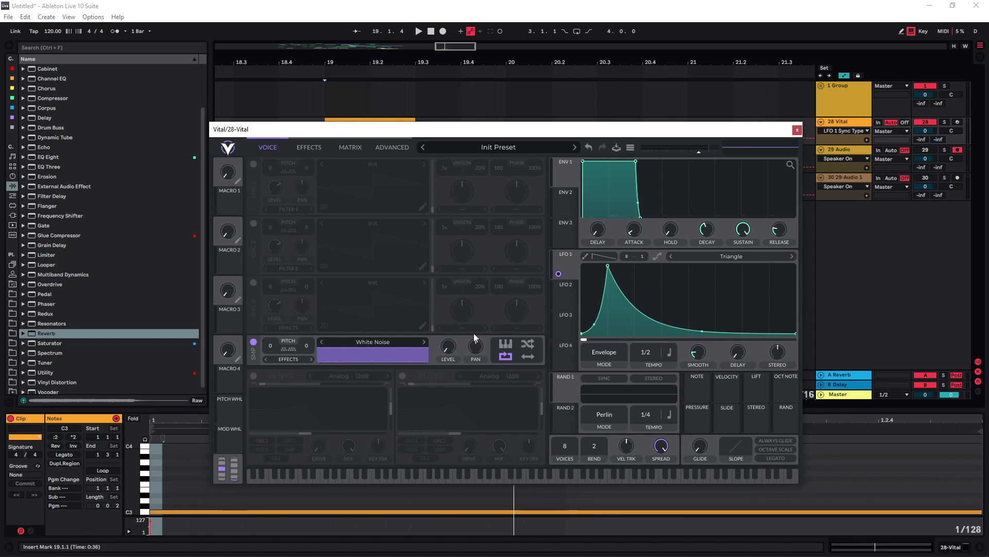
- Enable filter 1 with only the sampler feeding it, and raise its cutoff and resonance
left_click(253, 376)
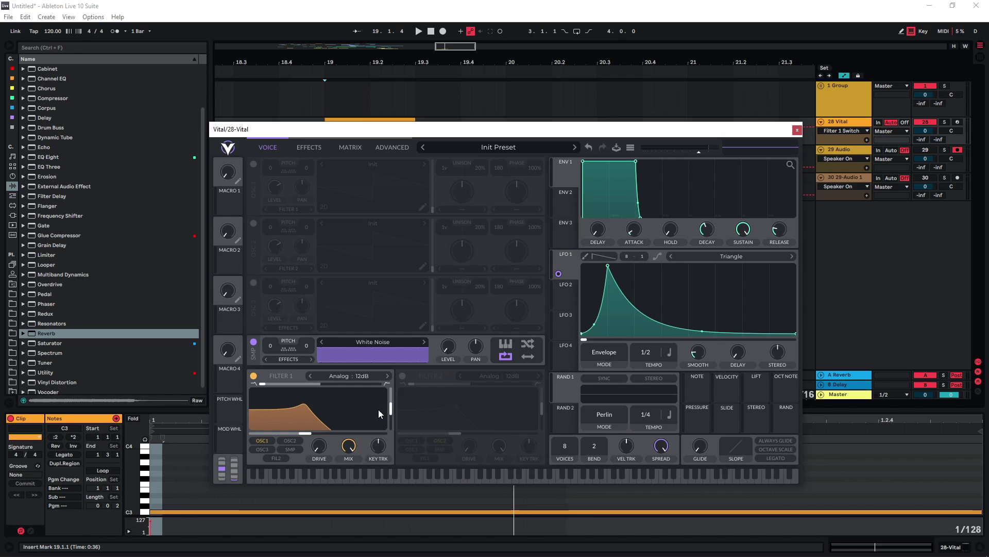
left_click(290, 449)
left_click(262, 440)
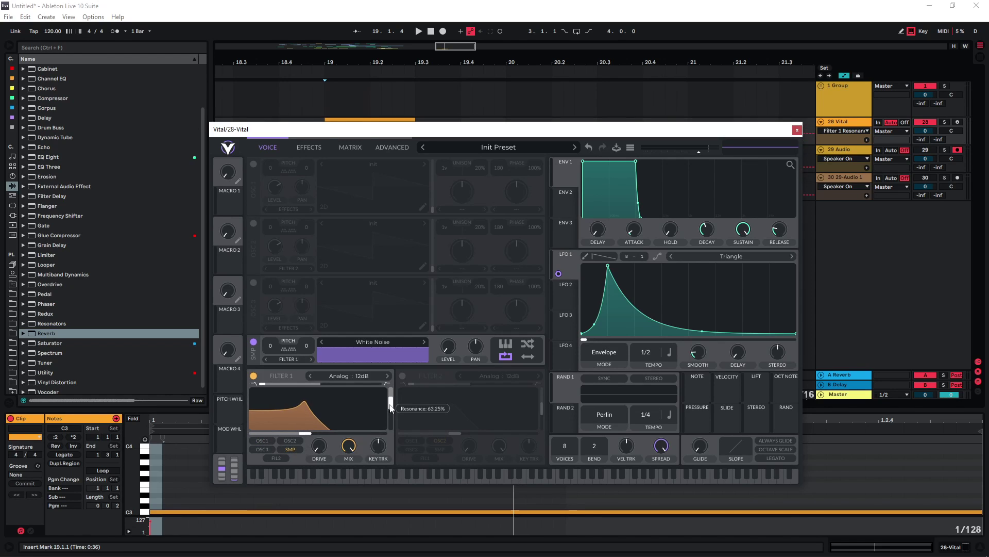
left_click_drag(305, 432, 347, 432)
left_click_drag(391, 398, 390, 396)
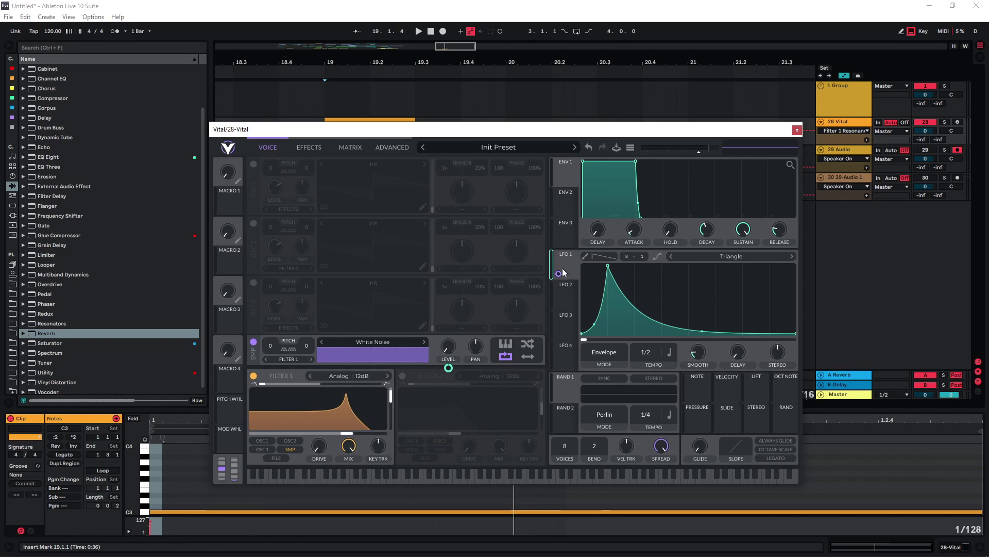
- Assign LFO 1 to filter 1's cutoff and audition the filtered noise
left_click_drag(558, 277, 325, 437)
key("space")
key("space")
key("space")
key("space")
key("space")
key("space")
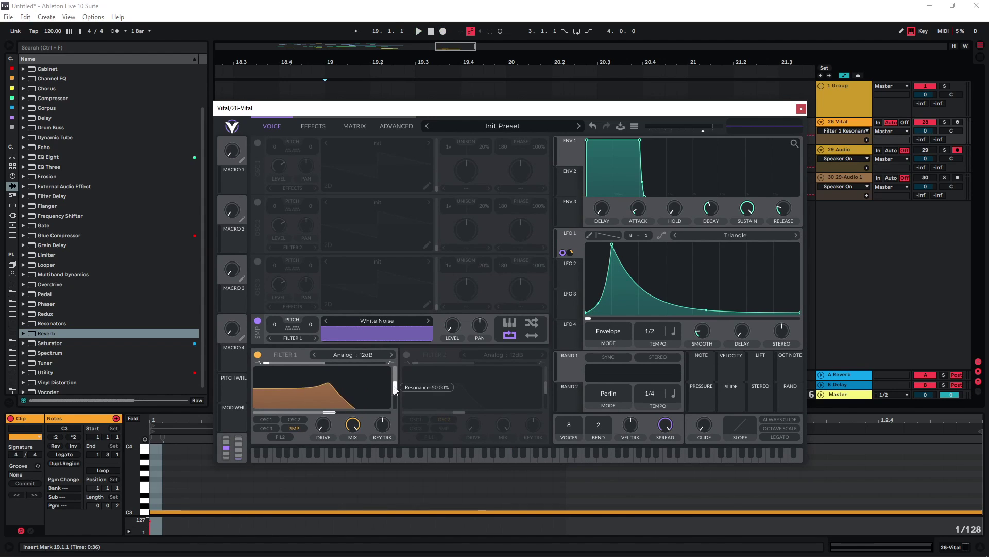
- Lower filter 1's resonance to about 48.79% and its cutoff to about -18.55 semitones, then audition the clip
left_click_drag(394, 379, 394, 389)
left_click_drag(328, 412, 296, 416)
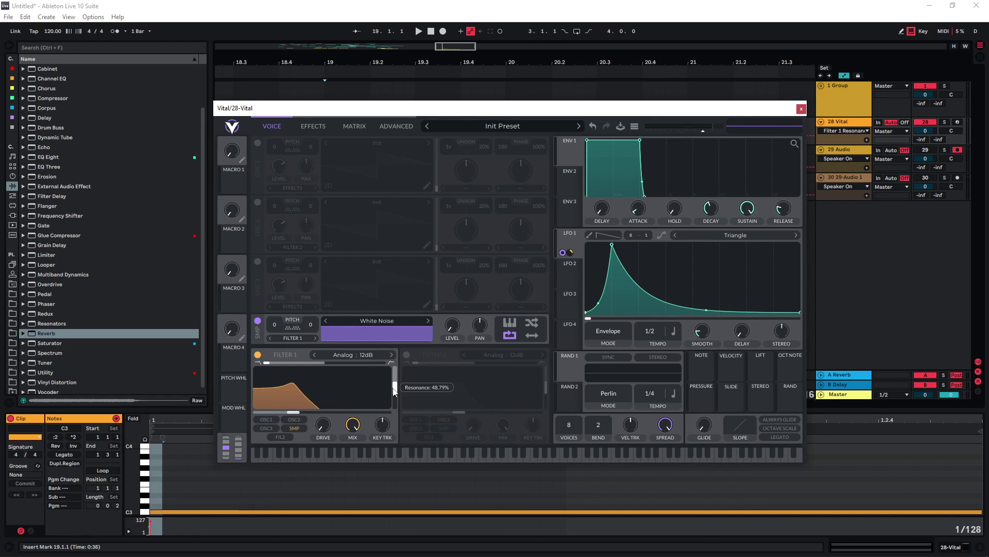
left_click_drag(293, 412, 302, 413)
key("space")
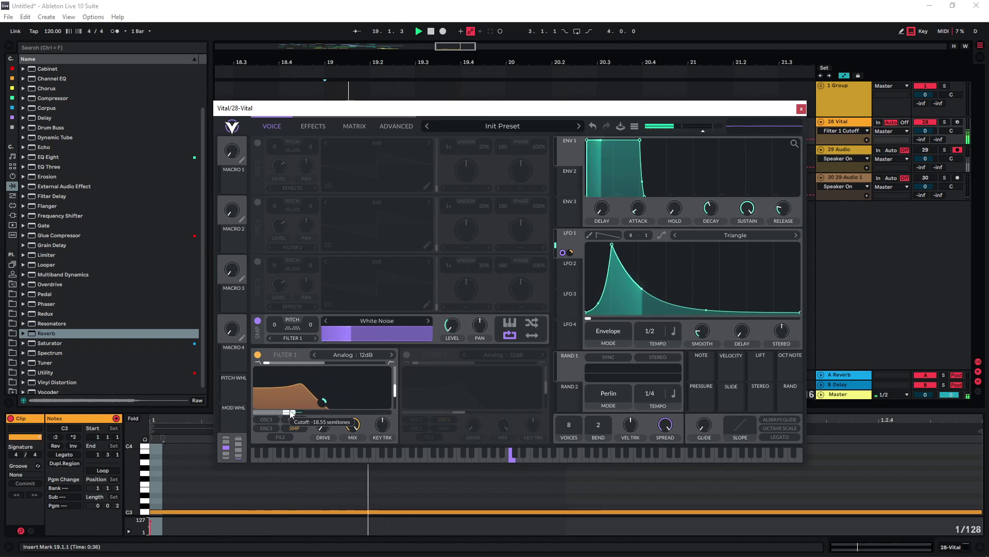
key("space")
- Add Soft Clip distortion with raised drive and lower filter 1's cutoff further while auditioning
left_click(313, 125)
key("space")
left_click_drag(468, 150, 468, 147)
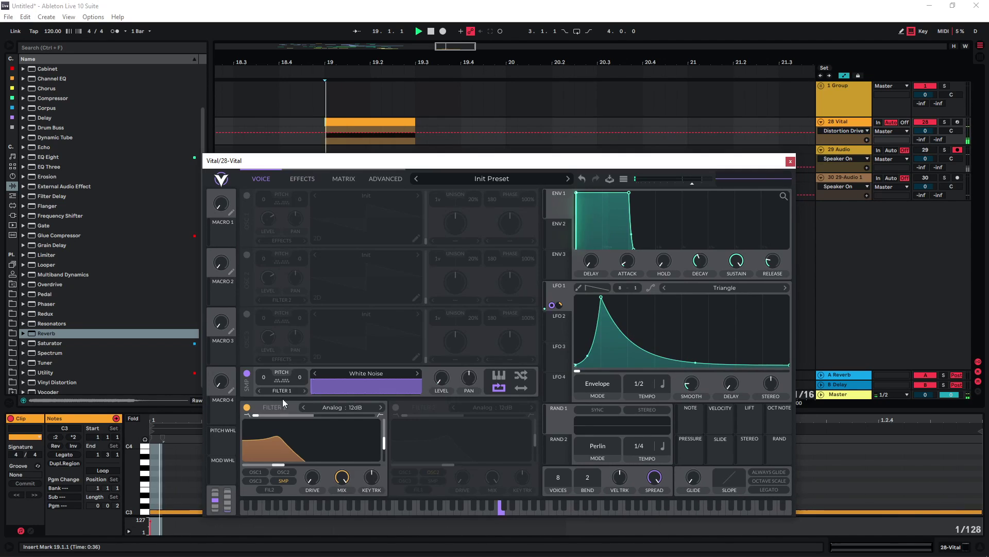
left_click_drag(299, 464, 282, 467)
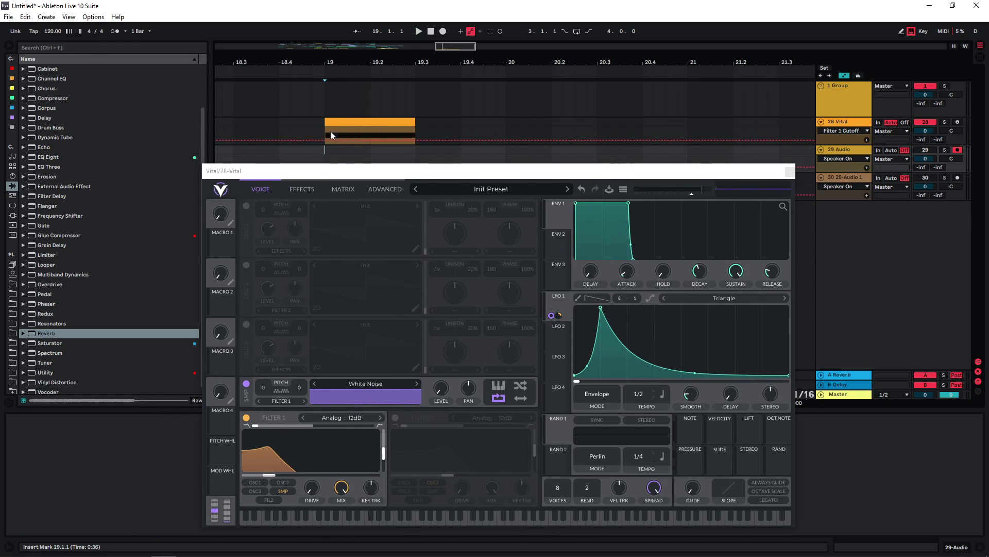
key("space")
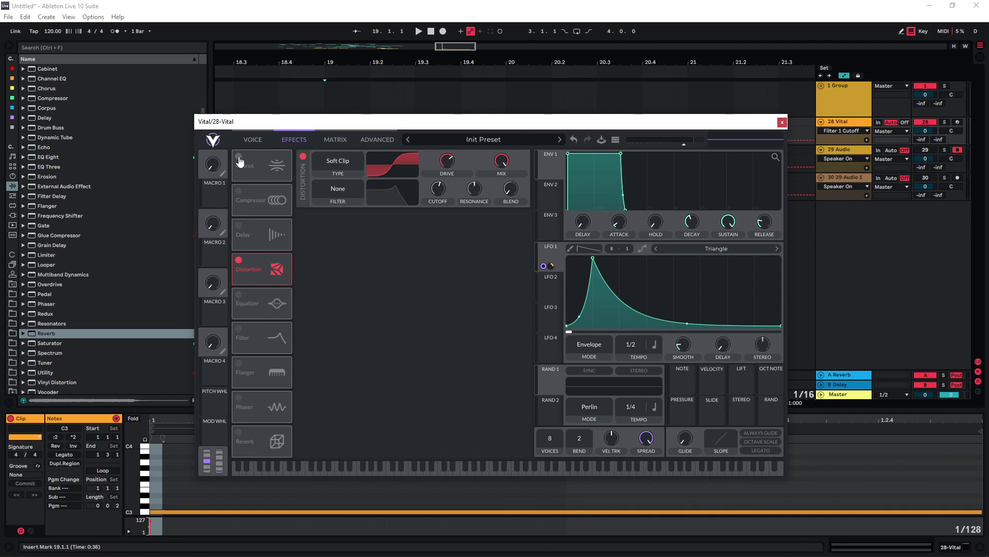
- Enable the chorus effect, audition the clip and record the result to audio
left_click(238, 158)
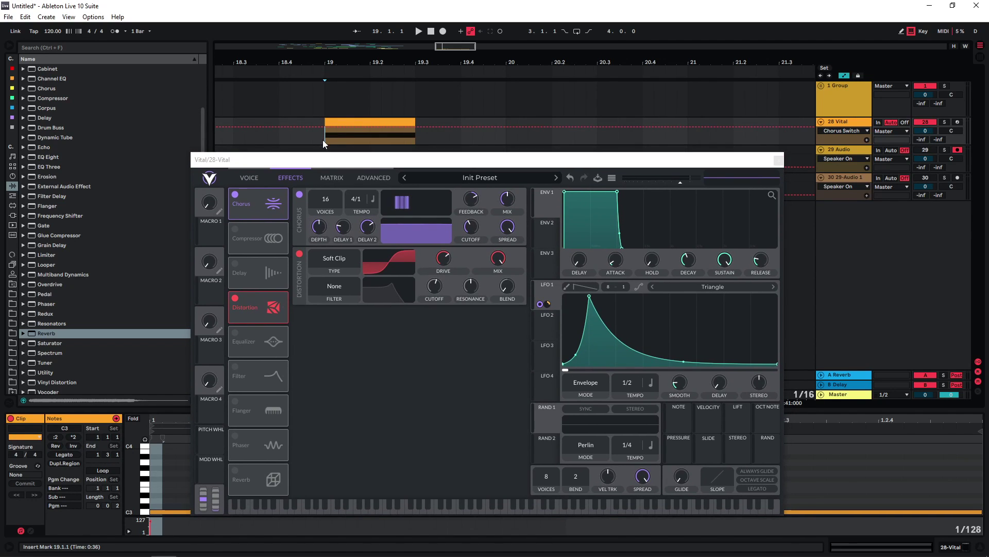
key("space")
key("space")
key("space")
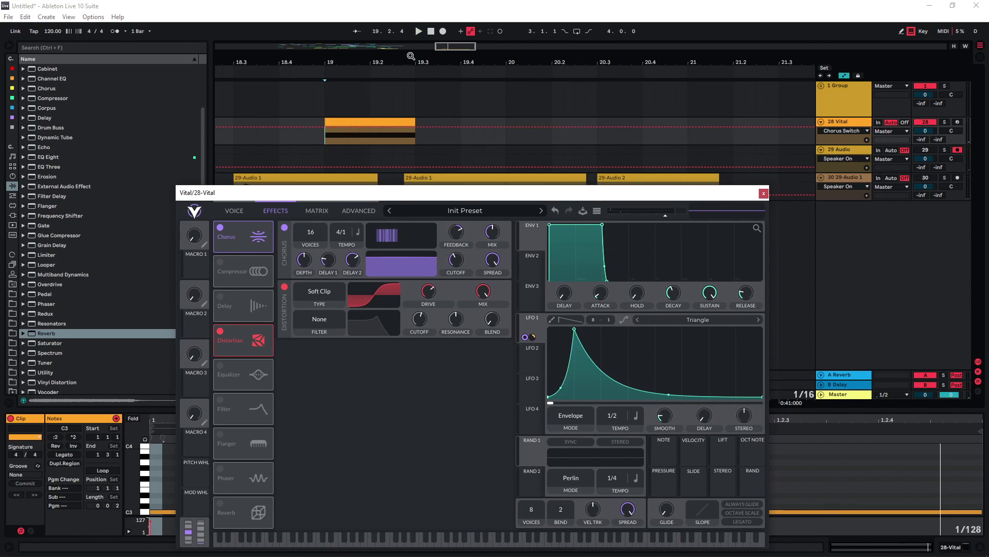
left_click(443, 32)
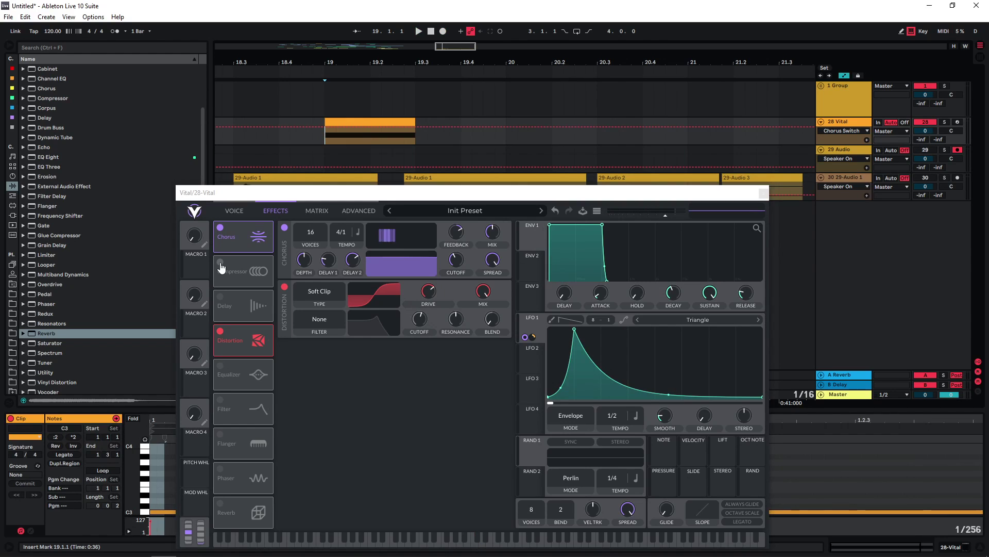
- Enable the Multiband compressor, set the distortion drive to about 5.839 dB and record the processed sound
left_click(220, 262)
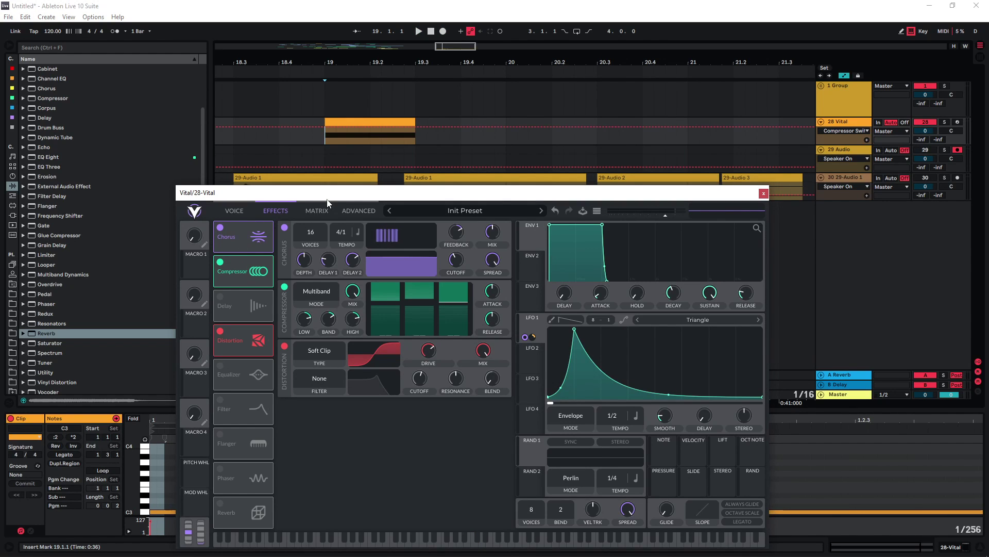
key("space")
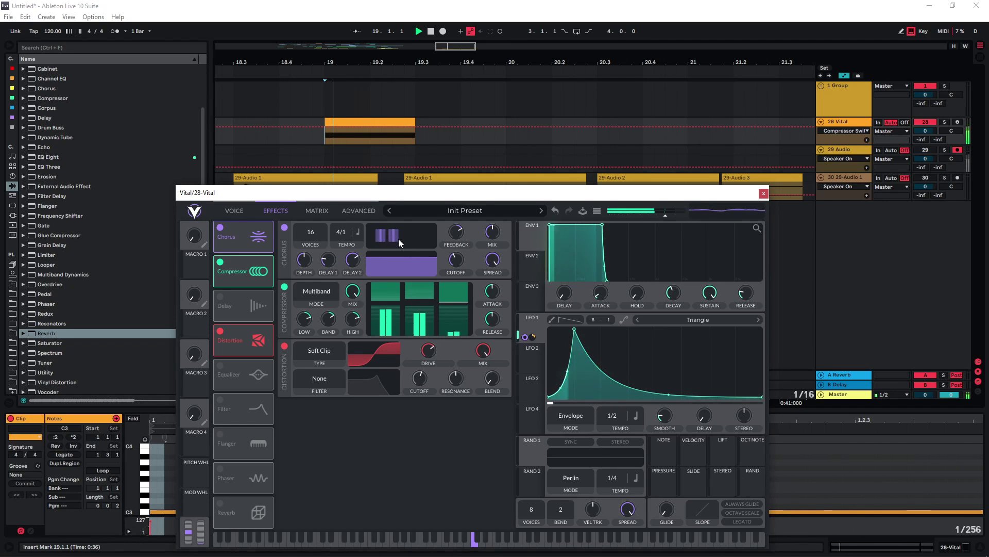
key("space")
left_click_drag(431, 347, 432, 356)
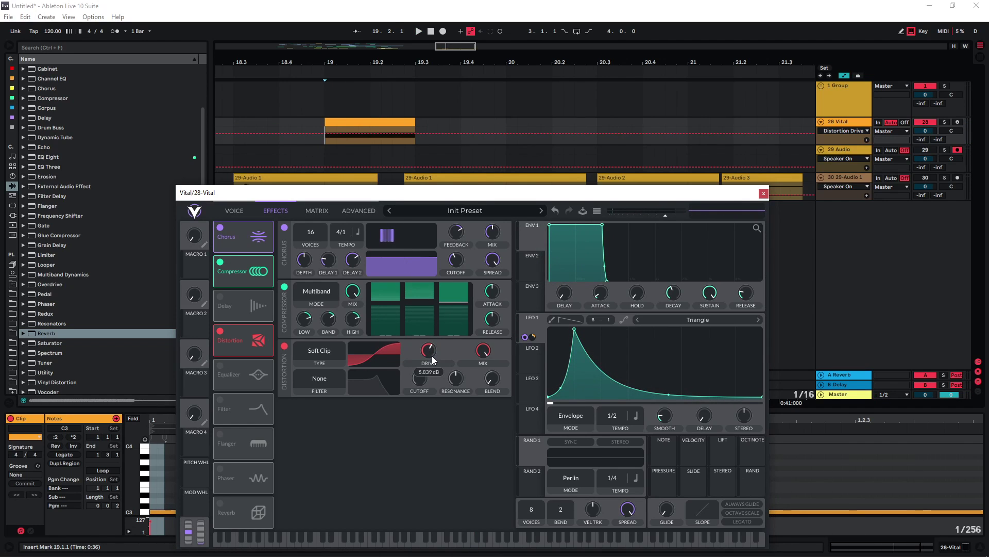
left_click(443, 31)
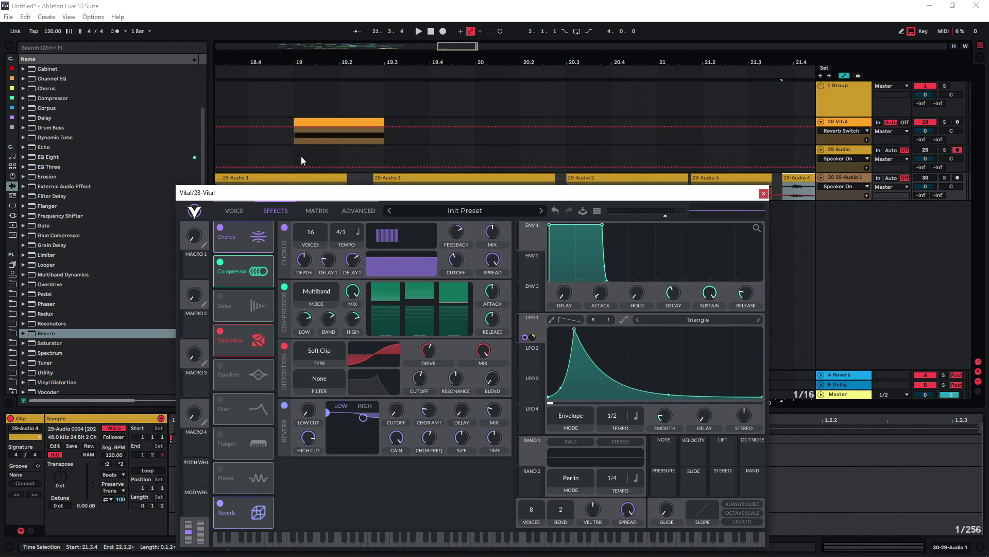
- Audition the clip from bar 19 with reverb, adjust the reverb's decay time and record a take
left_click(292, 138)
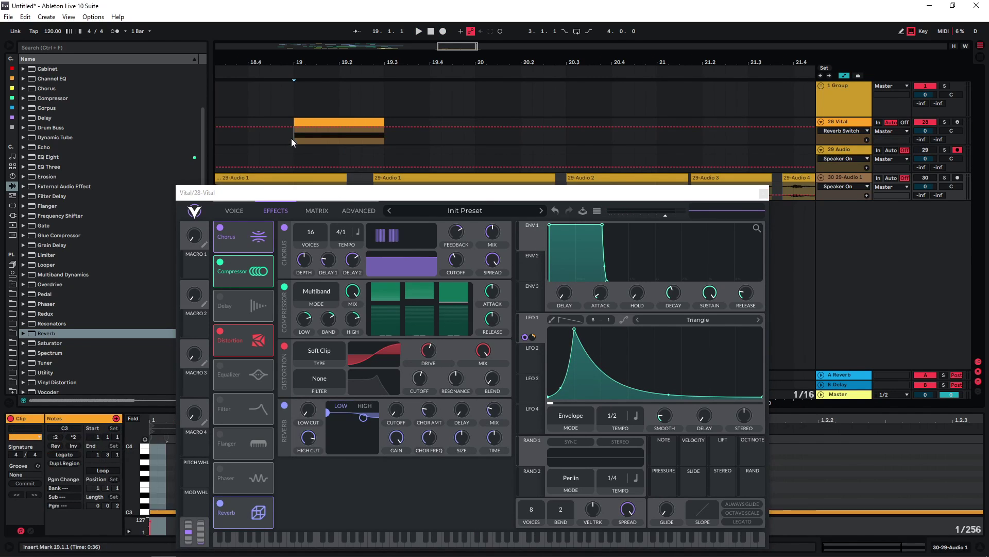
key("space")
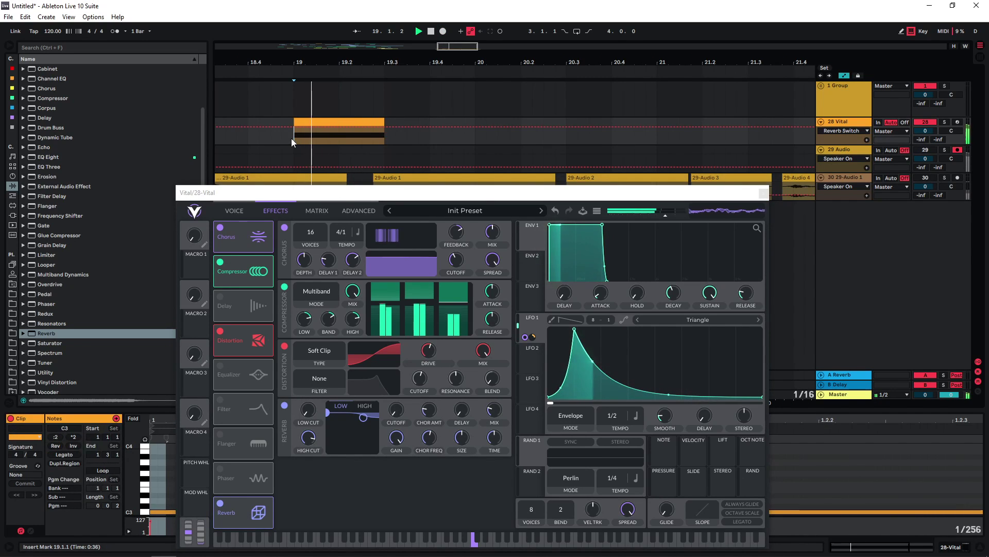
key("space")
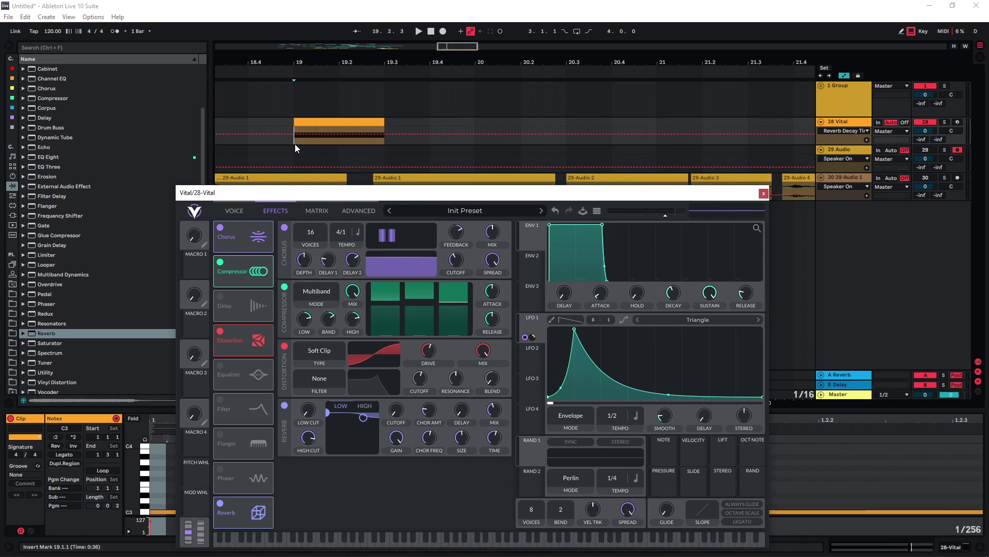
key("space")
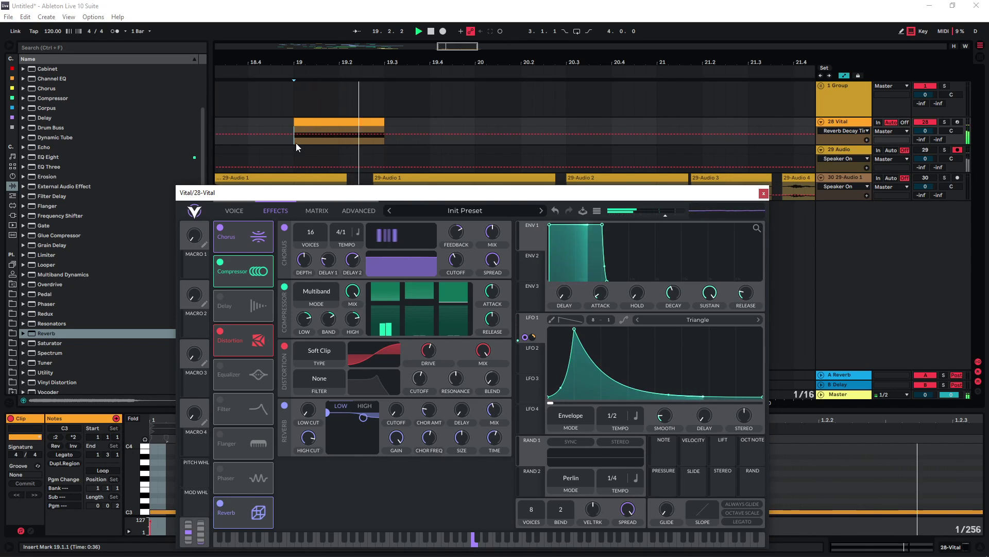
key("space")
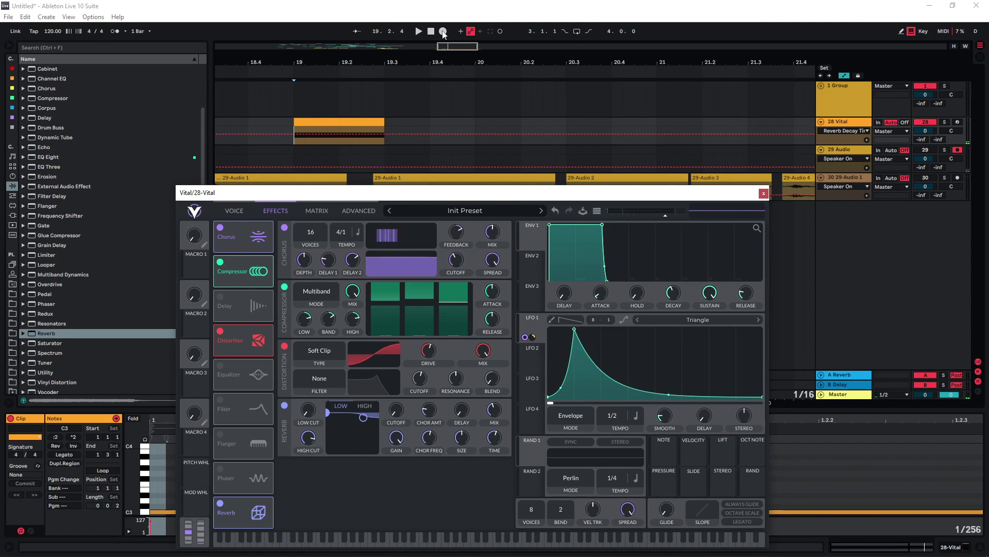
left_click(443, 31)
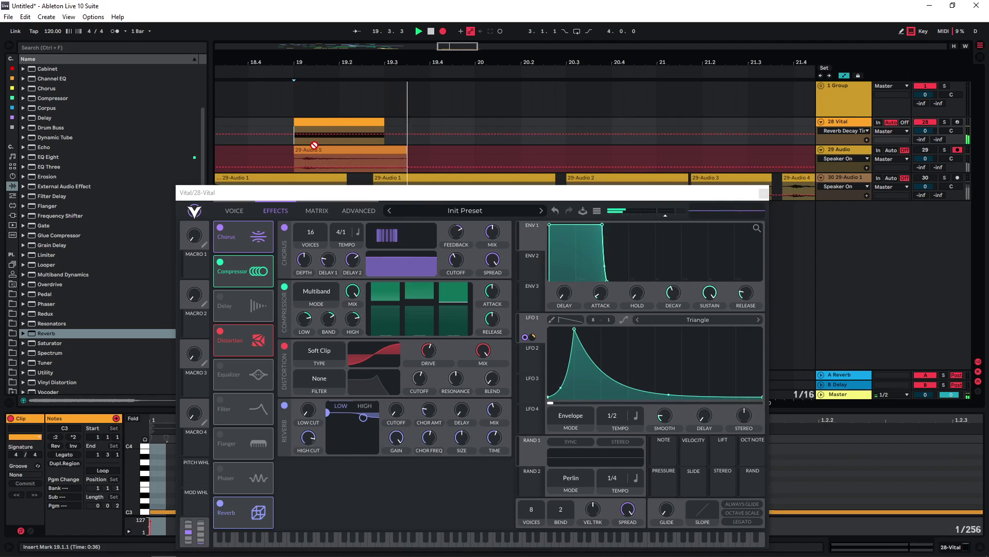
key("space")
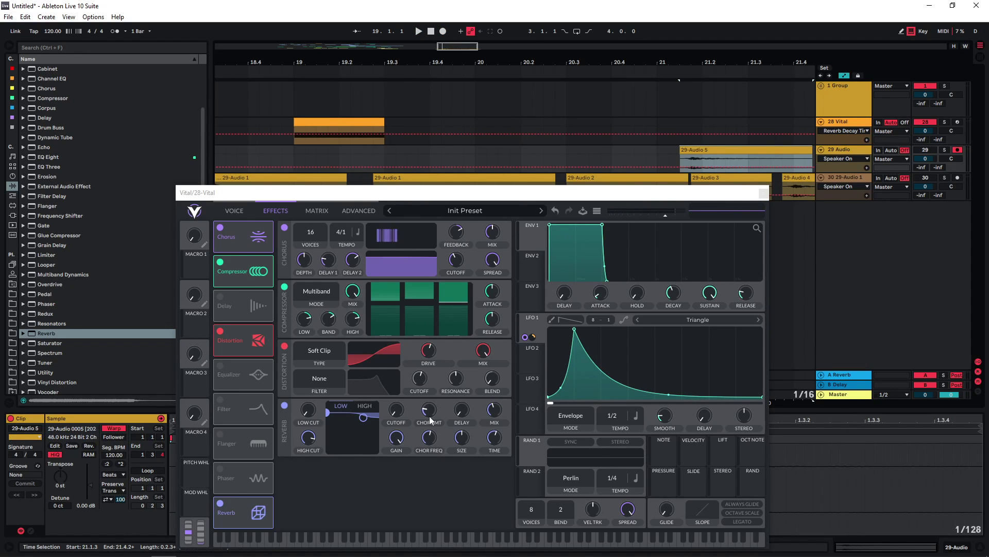
- Raise the reverb's chorus amount and chorus frequency, and adjust its mix and decay time while auditioning
left_click(429, 418)
left_click(430, 443)
left_click(494, 413)
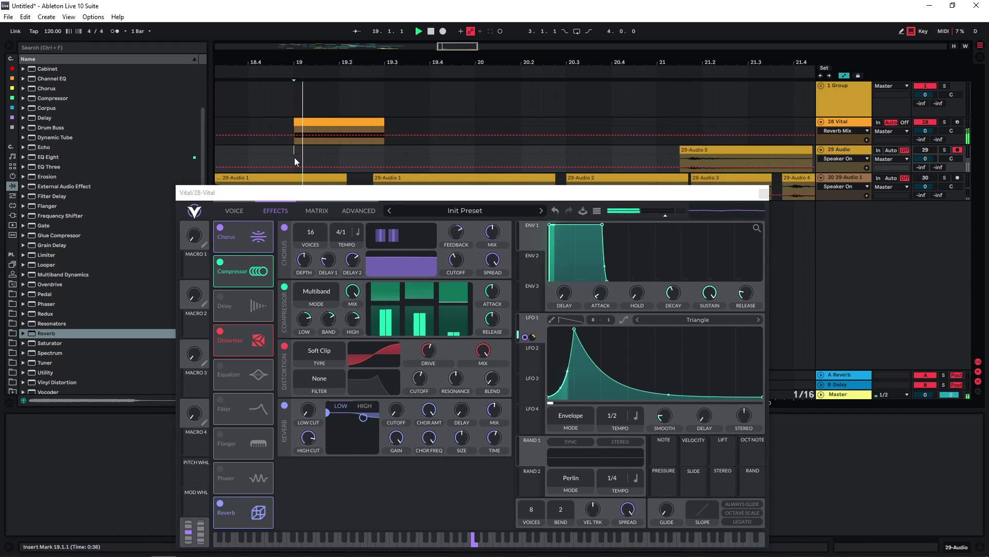
key("space")
left_click(495, 435)
key("space")
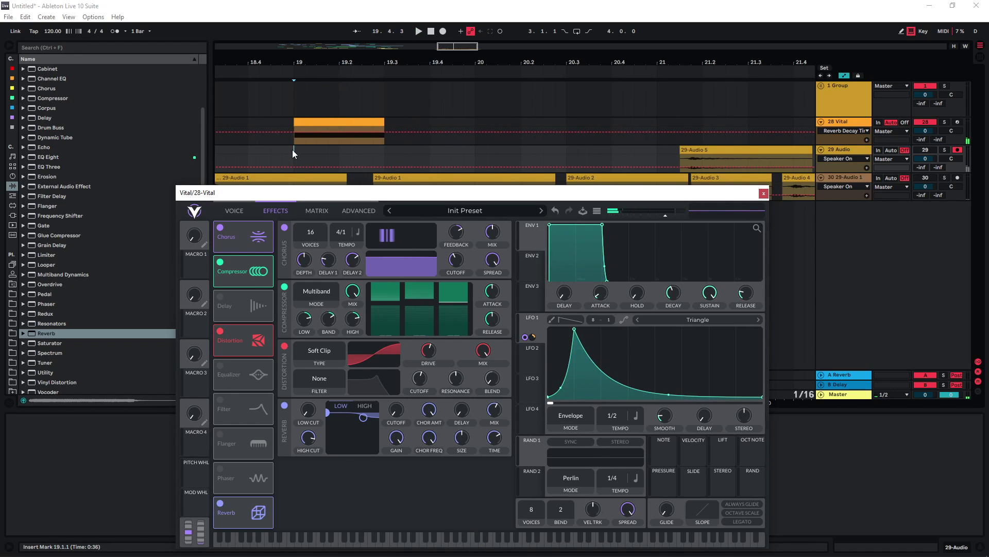
- Record another take of the reverb sound and move it directly before the previous take on the audio track
left_click(443, 31)
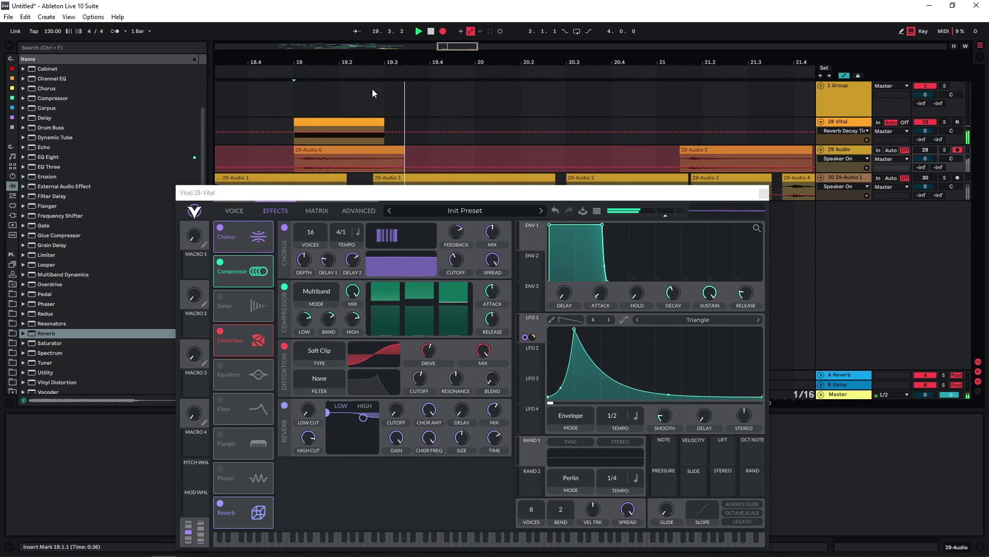
key("space")
left_click_drag(325, 150, 449, 150)
key("ctrl+z")
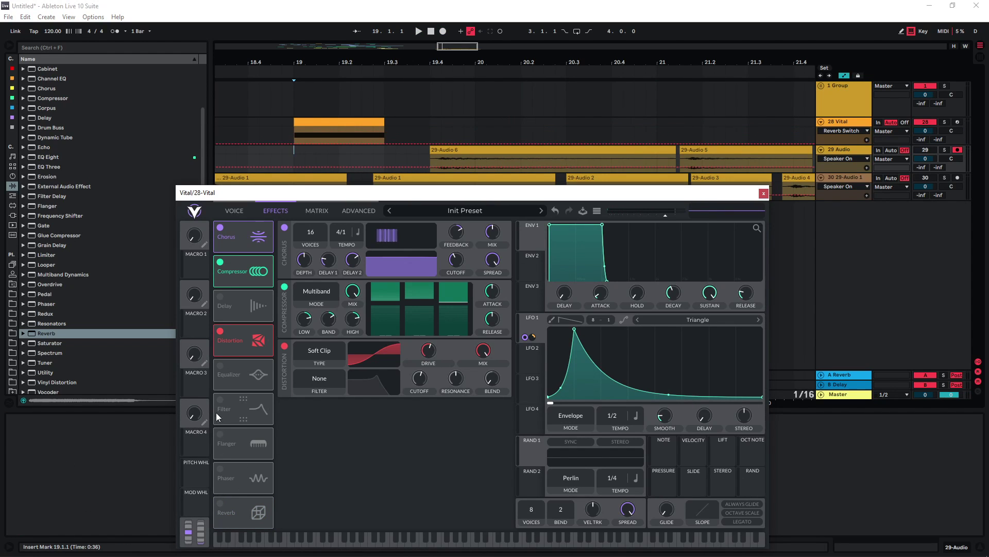
- Enable the Filter effect with the Comb: Low High Comb type, raise its resonance to about 86% and lower its cutoff
left_click(219, 400)
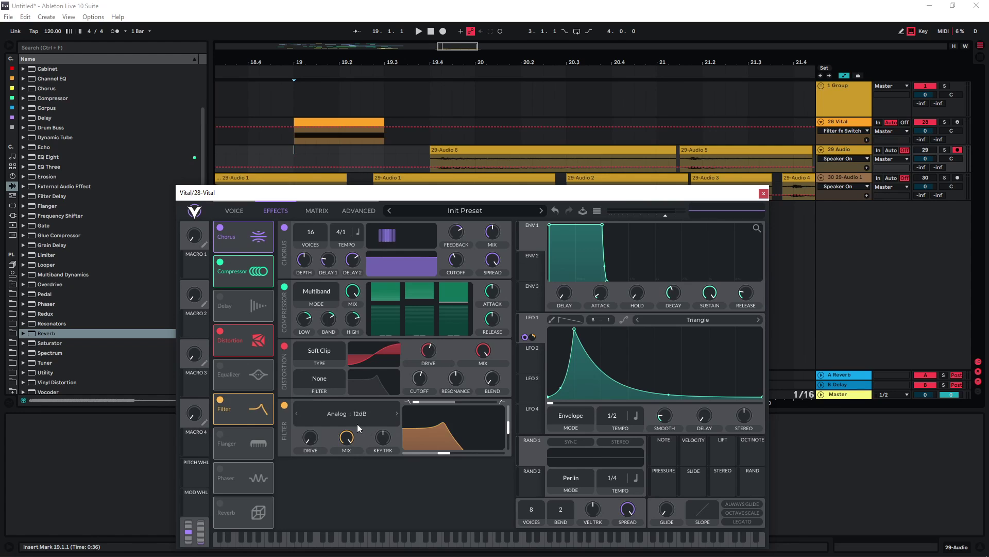
left_click(339, 412)
left_click(350, 441)
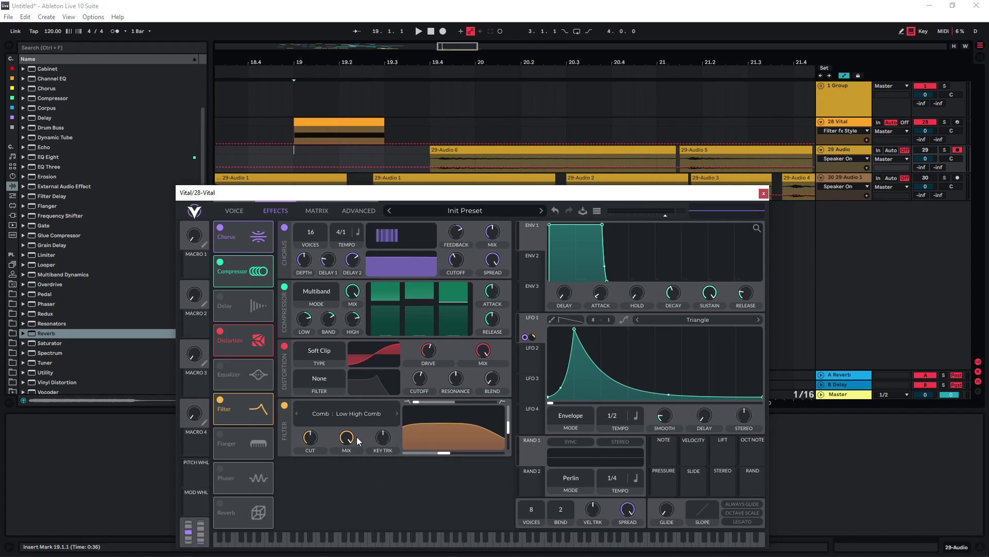
left_click_drag(509, 427, 508, 412)
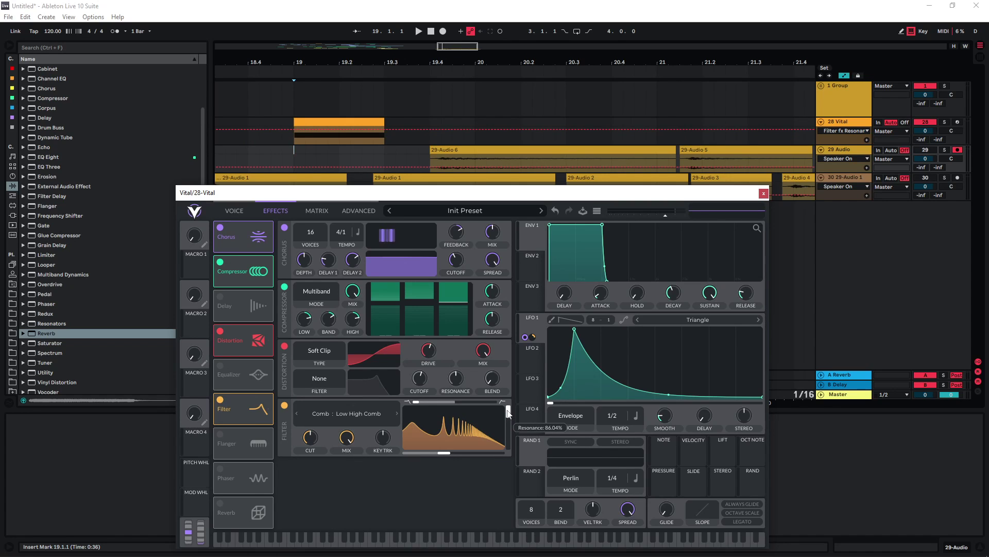
left_click_drag(442, 452, 421, 454)
- Audition and record a take of the comb-filtered sound, and move clip 29-Audio 7 slightly later on its track
key("space")
key("space")
left_click(443, 31)
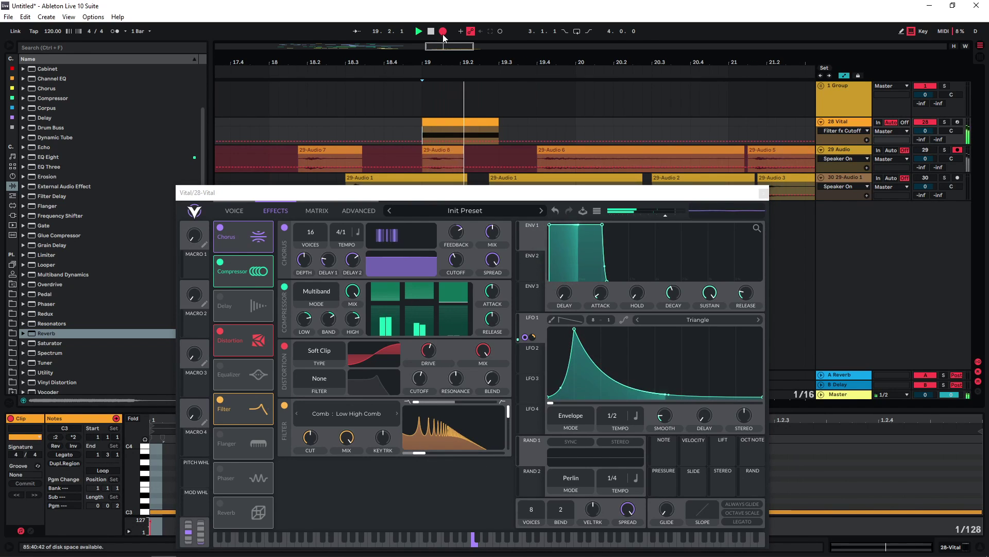
left_click(334, 151)
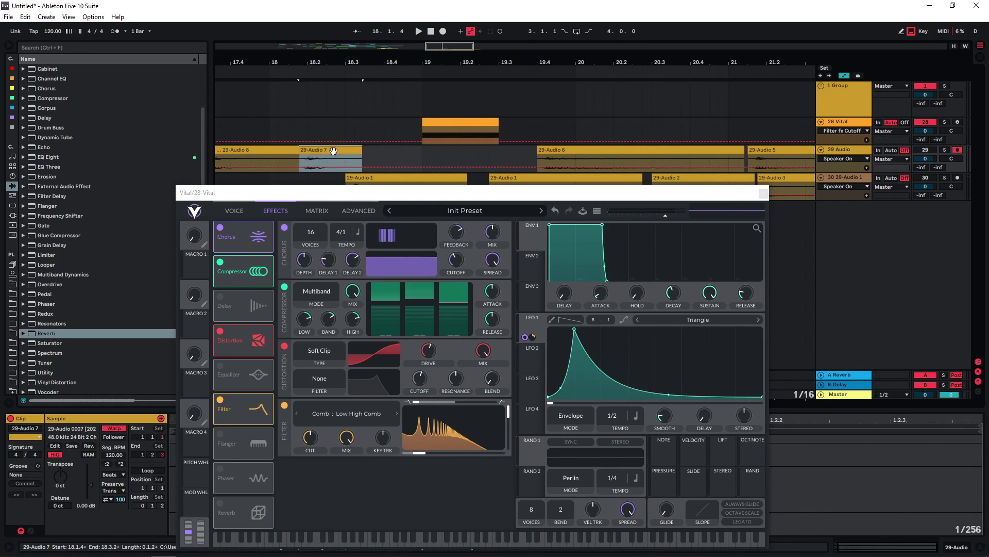
left_click_drag(334, 151, 343, 151)
left_click(419, 132)
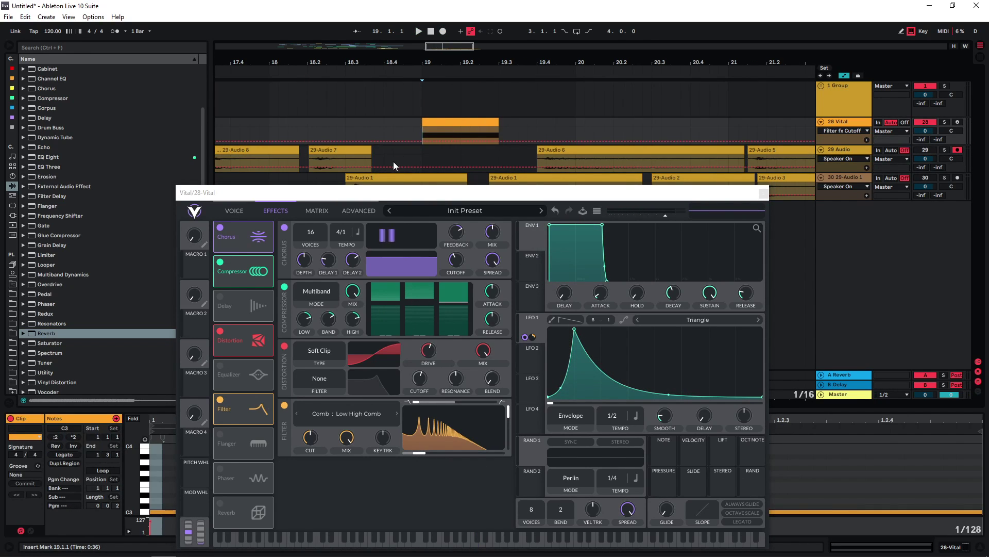
left_click(245, 209)
left_click_drag(306, 193, 358, 166)
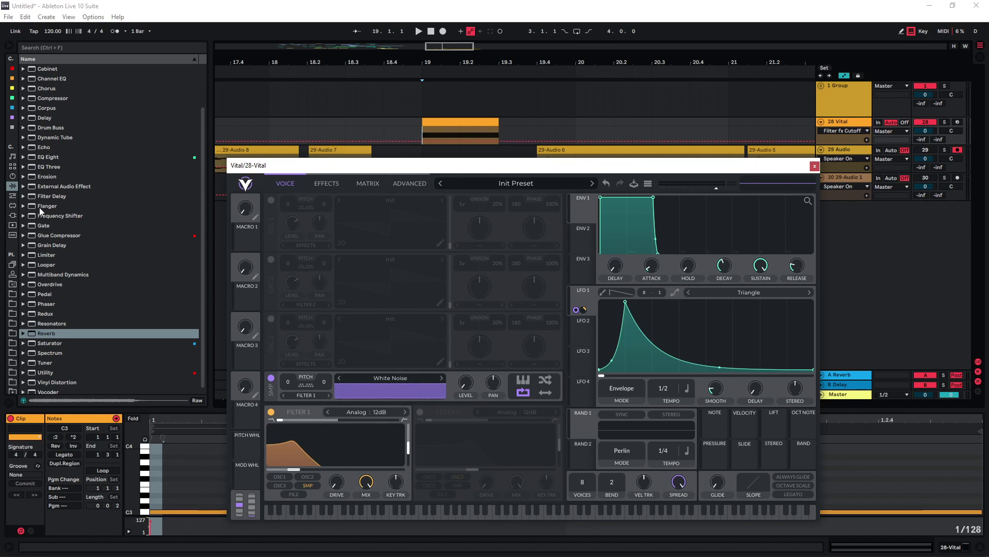
left_click(11, 301)
left_click(85, 301)
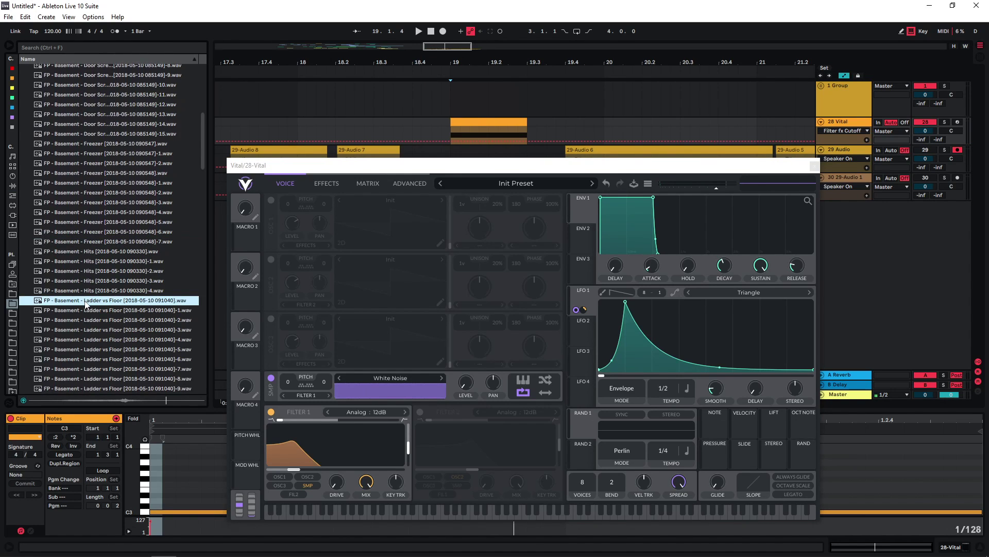
left_click_drag(85, 301, 389, 384)
- Audition the Ladder vs Floor sound and record a take, placing it on the 30 29-Audio 1 track
key("space")
key("space")
key("space")
key("space")
- Switch off the comb Filter in the synth's effects chain
left_click(357, 242)
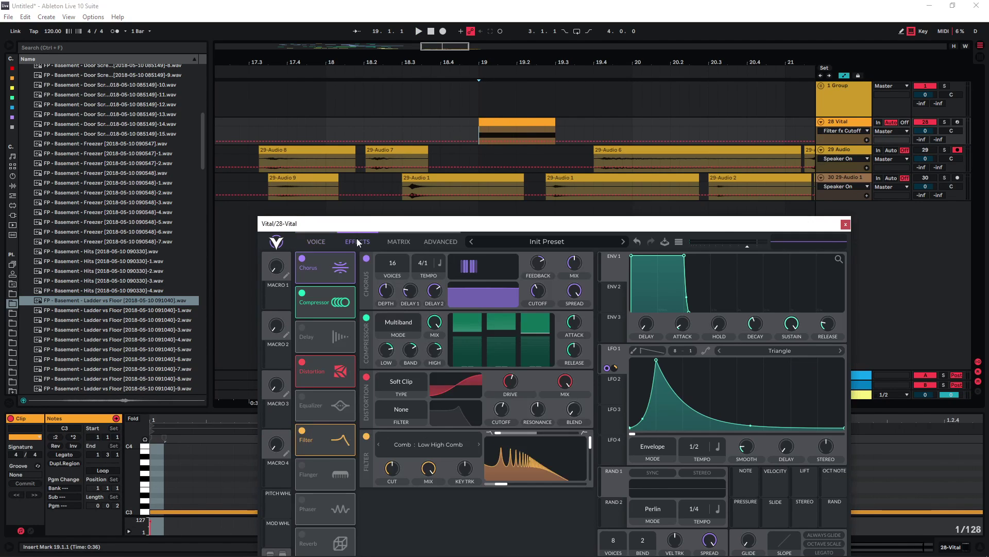
left_click_drag(366, 221, 360, 183)
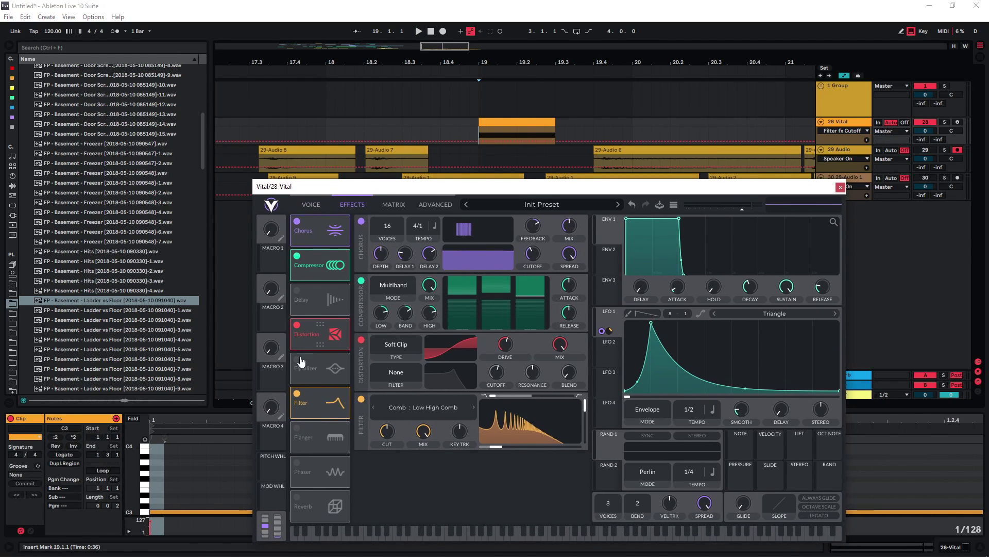
left_click(296, 394)
left_click(325, 197)
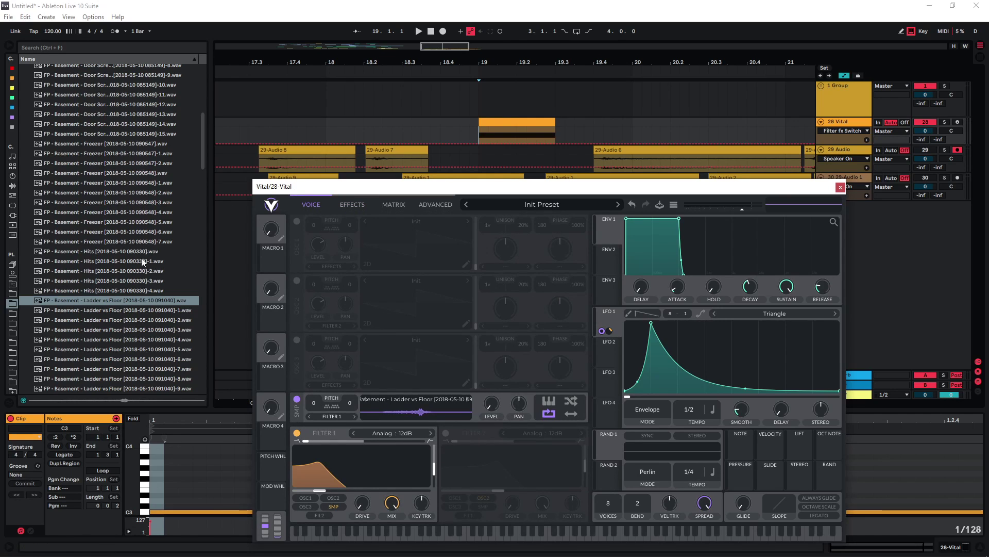
scroll(109, 282, "down", 7)
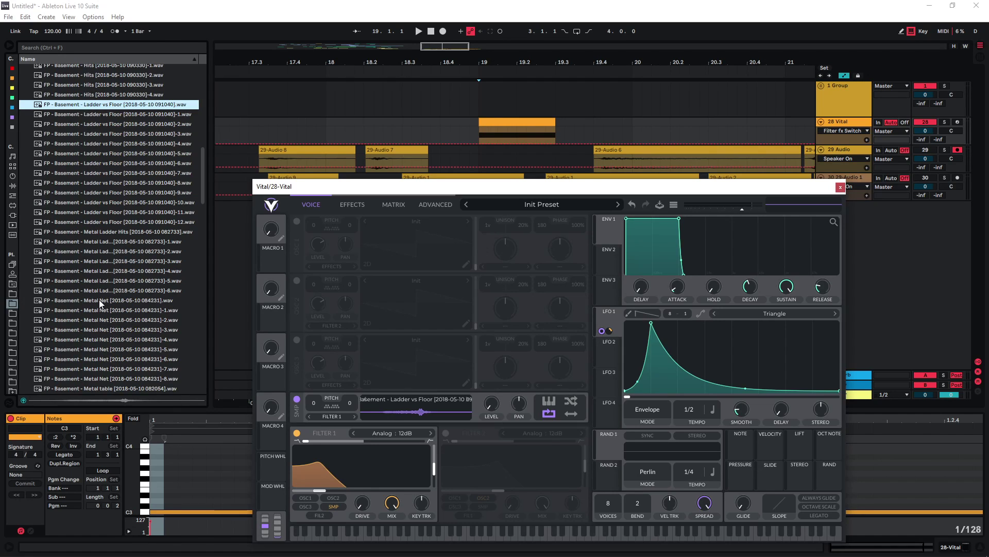
left_click(99, 299)
left_click(92, 329)
scroll(92, 330, "down", 2)
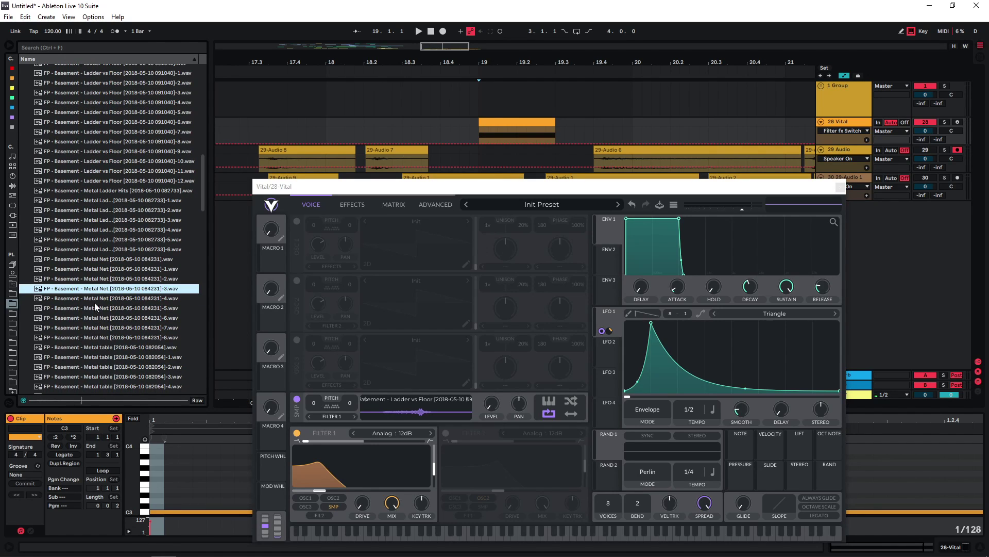
left_click_drag(94, 289, 433, 409)
- Audition and record the Metal Net sound, placing the take before 29-Audio 9 on the 30 29-Audio 1 track
key("space")
key("space")
key("space")
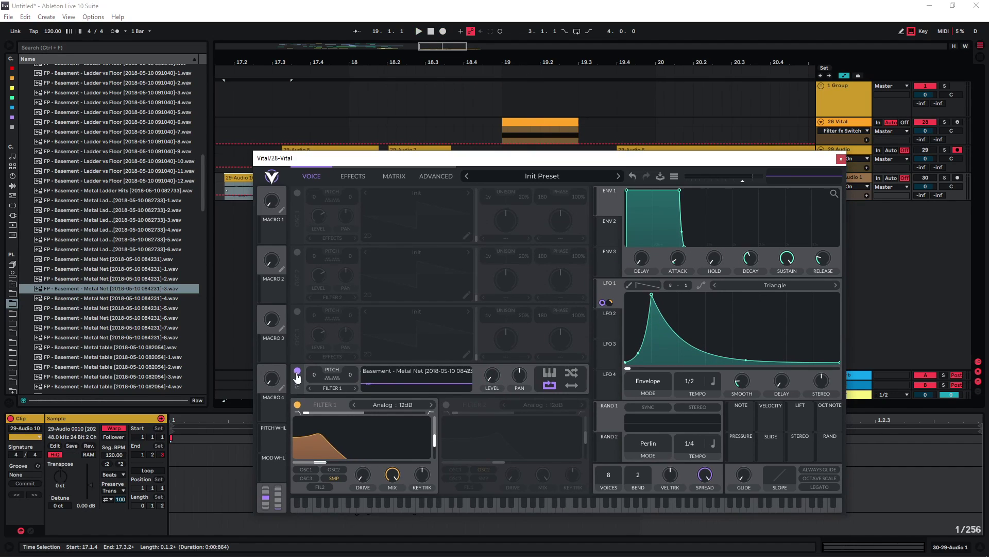
- Turn off the sampler, enable oscillator 1 with the Creepy Solar wavetable and modulate its wavetable position with LFO 1
left_click(297, 370)
left_click(297, 193)
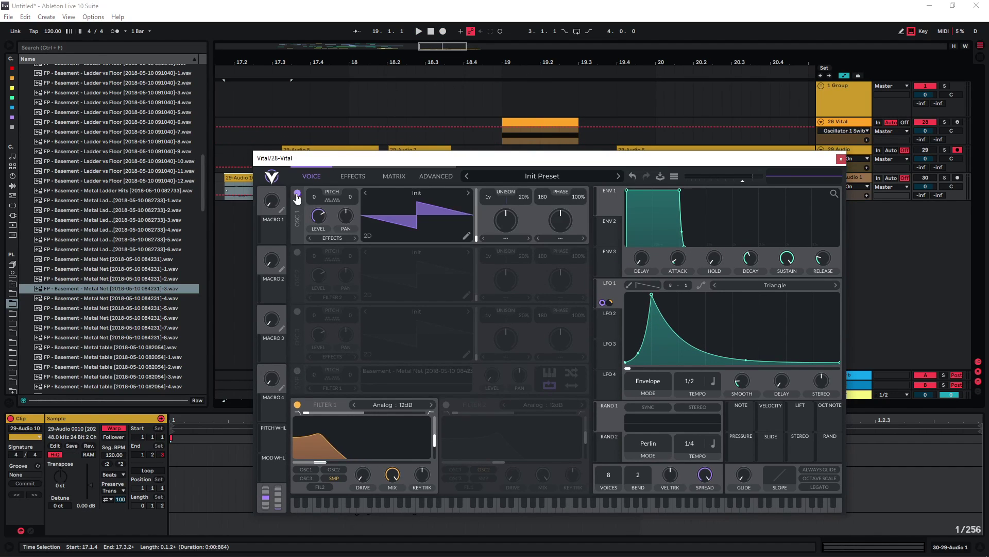
left_click(407, 193)
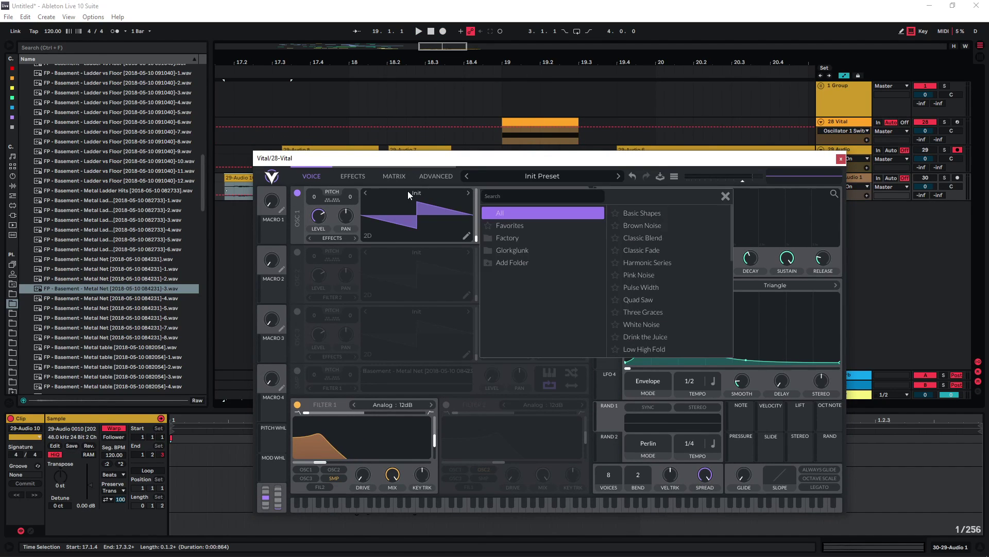
left_click(506, 250)
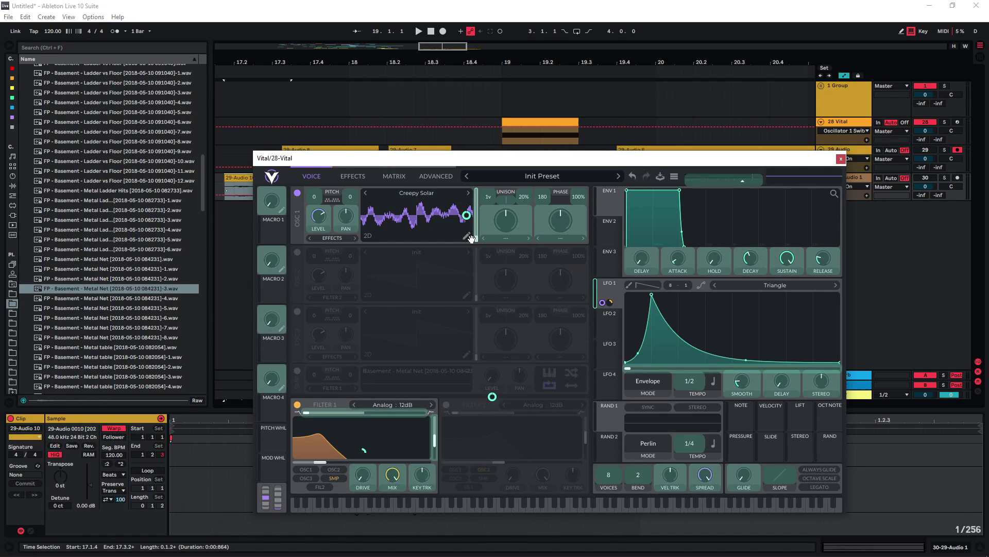
left_click_drag(470, 232, 466, 219)
- Set oscillator 1's spectral morph to Smear, modulate it with LFO 1 and adjust the morph amount while auditioning
left_click(505, 239)
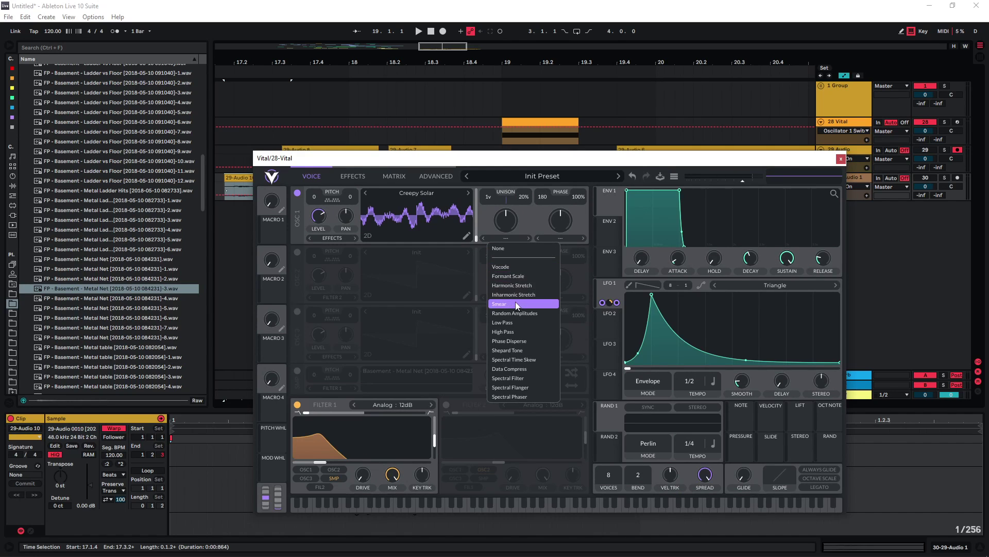
left_click(499, 303)
left_click_drag(611, 302, 506, 221)
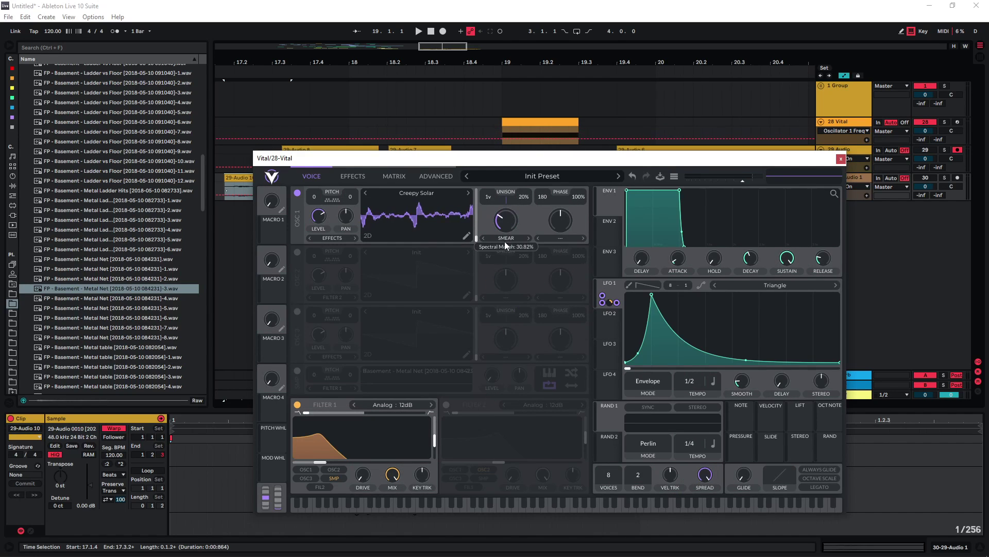
key("space")
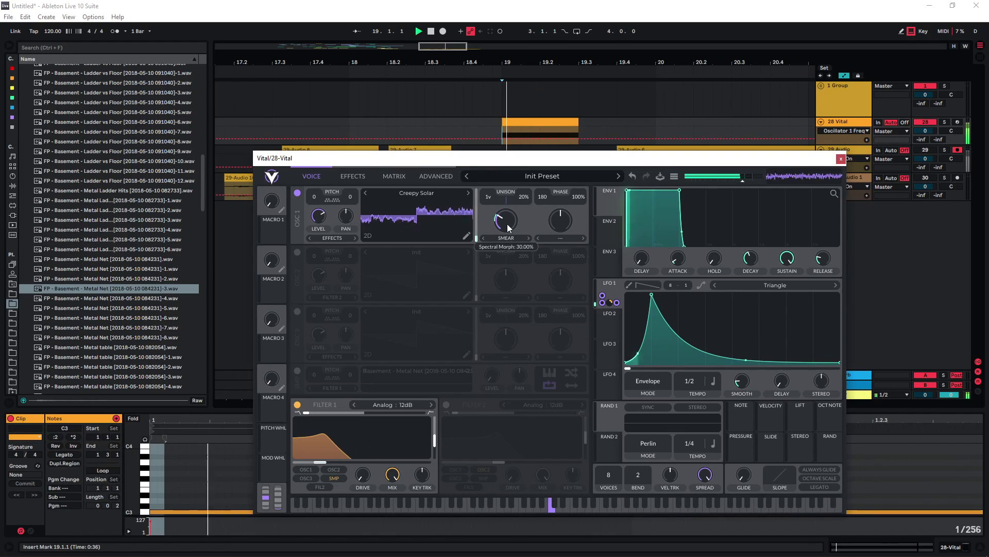
left_click_drag(508, 225, 508, 205)
key("space")
key("space")
- Lower oscillator 1's pitch, audition it through the effects, and record a take onto a new audio track
mouse_move(313, 196)
left_mouse_down()
mouse_move(313, 324)
mouse_move(301, 363)
left_mouse_up()
key("space")
key("space")
left_click(349, 173)
key("space")
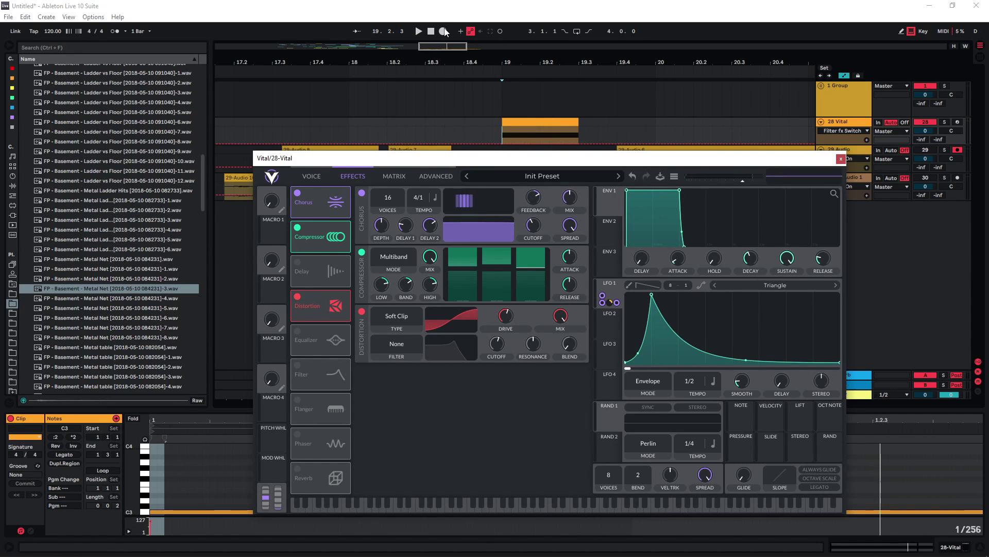
left_click(445, 33)
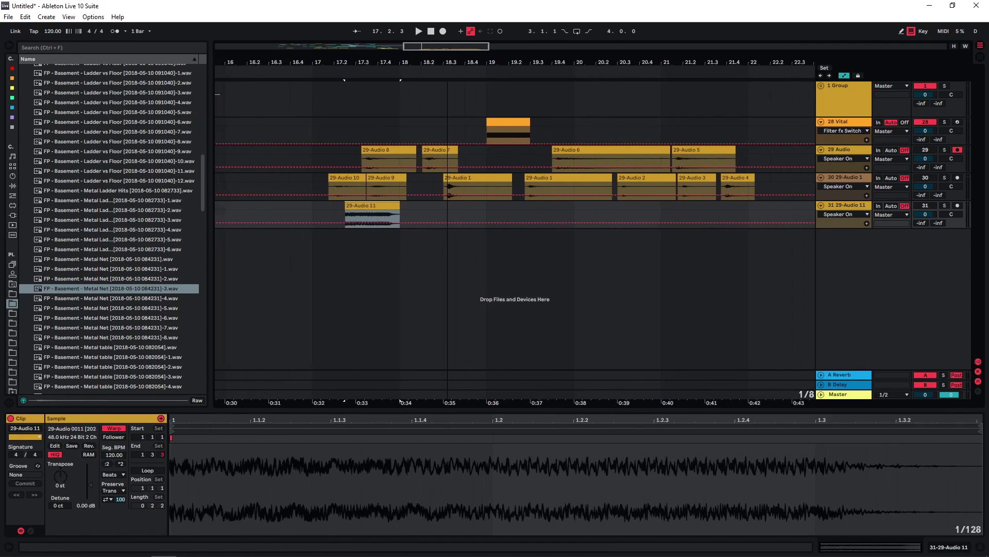
- Duplicate clip 29-Audio 5 to about bar 22.2 on the same track
scroll(486, 144, "down", 1)
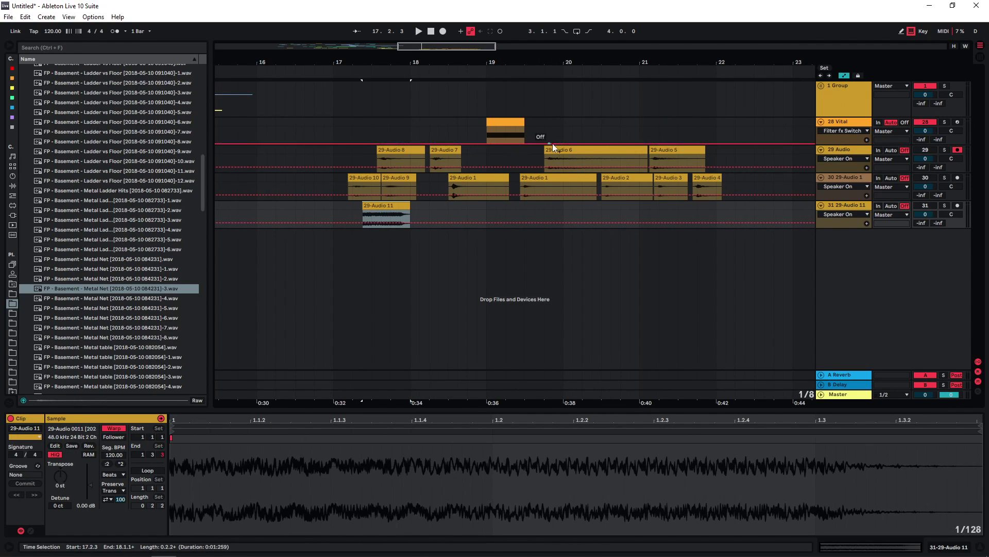
left_click(664, 151)
left_click_drag(663, 152, 743, 151, "ctrl")
left_click_drag(440, 45, 480, 72)
- Transpose the duplicated 29-Audio 5 clip to 29 st, audition it and give it a long fade-out
left_click(110, 451)
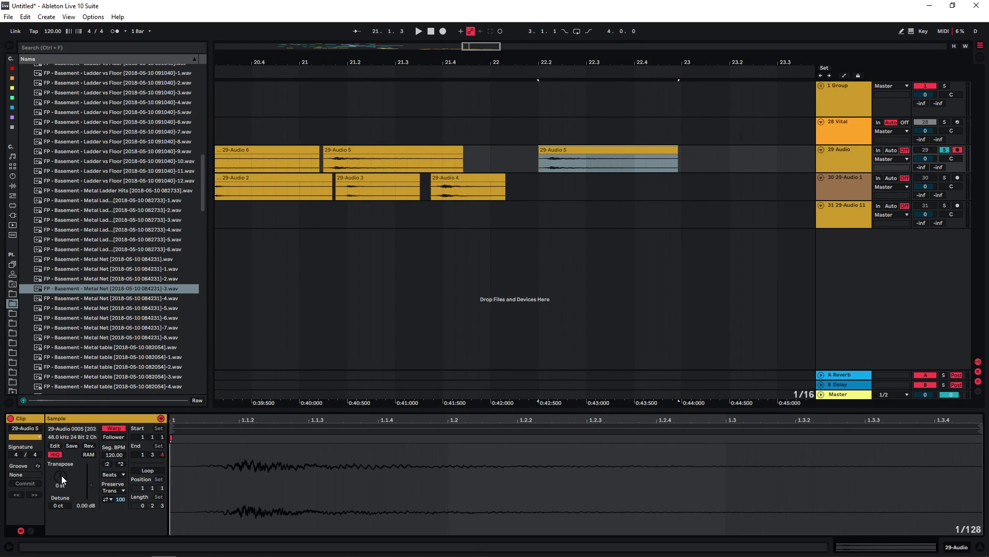
left_click_drag(58, 475, 59, 448)
key("space")
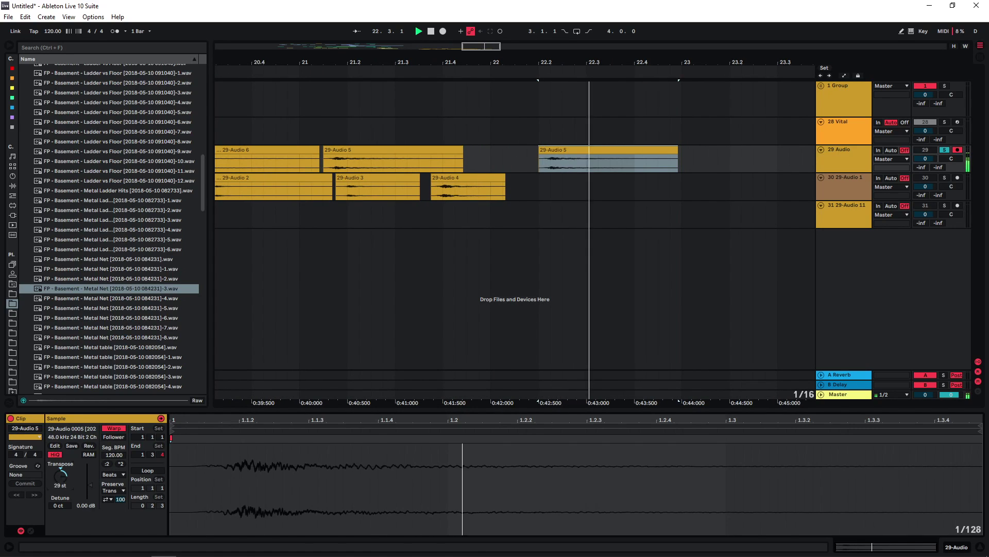
left_click(552, 154)
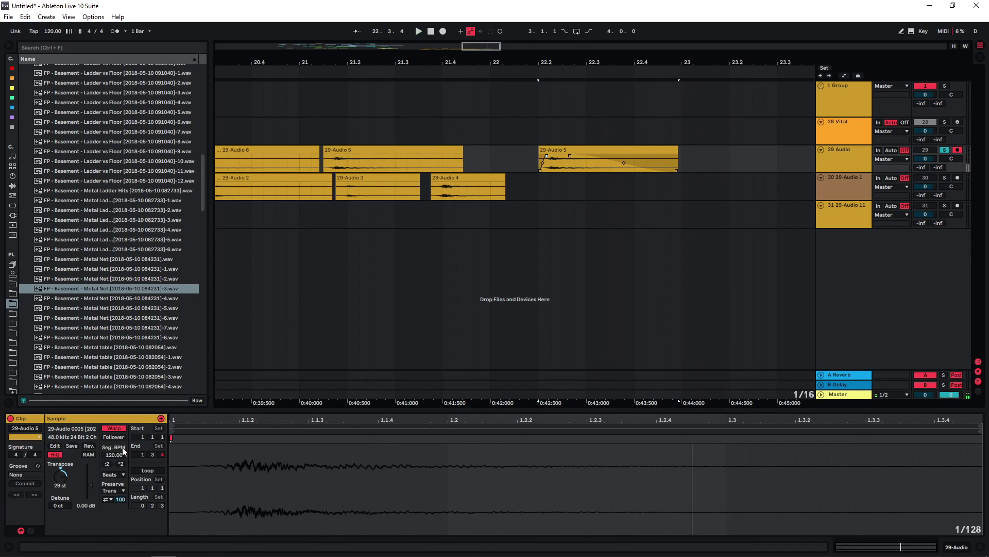
- Set the clip's warp mode to Texture with grain size 258.92 and flux 0.00 while auditioning
left_click(112, 475)
left_click(112, 498)
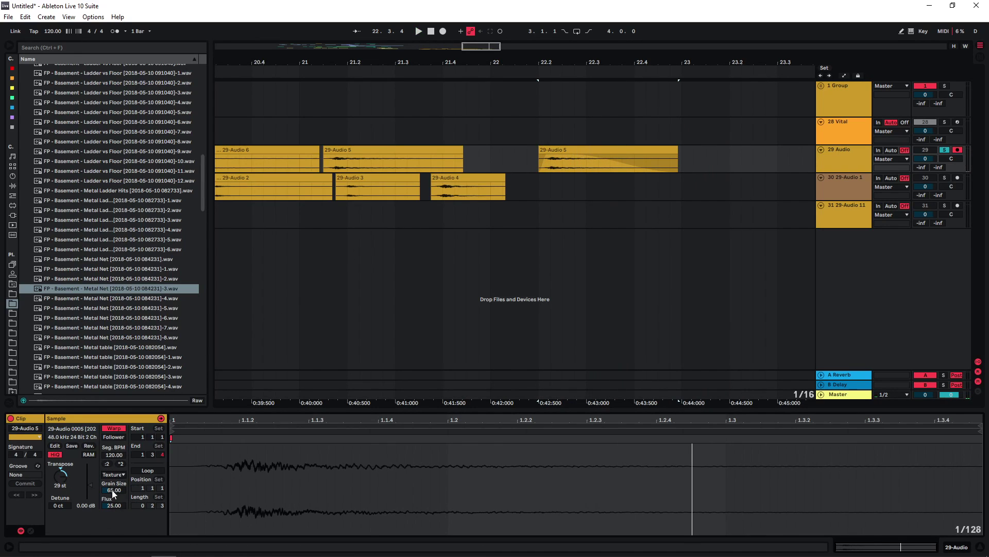
key("space")
left_click_drag(113, 504, 113, 531)
key("space")
key("space")
key("space")
- Reverse the duplicated 29-Audio 5 clip and audition it
left_click(666, 162)
key("space")
key("space")
key("Down")
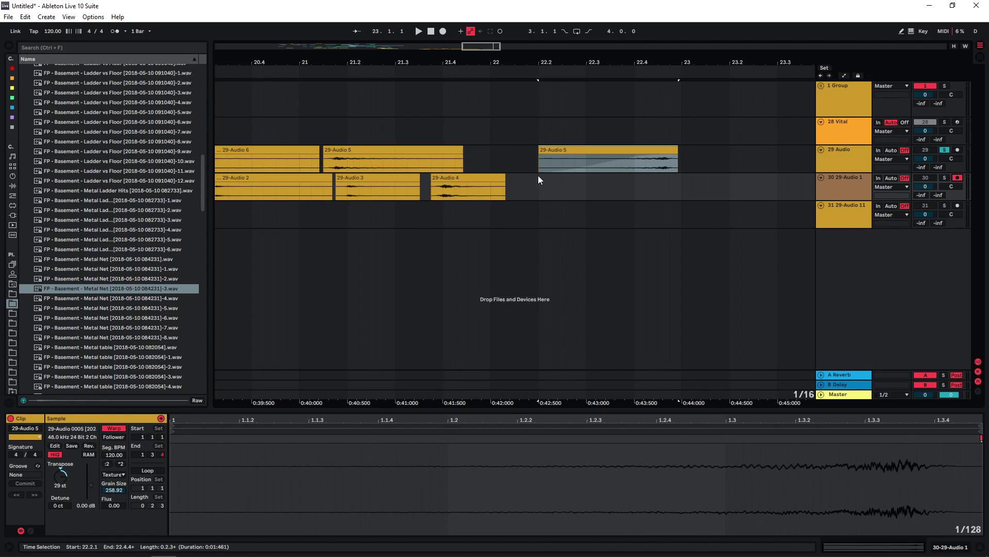
- Record the reversed clip onto the 30 29-Audio 1 track and move the take down to the 31 29-Audio 11 track
left_click(539, 176)
left_click(443, 31)
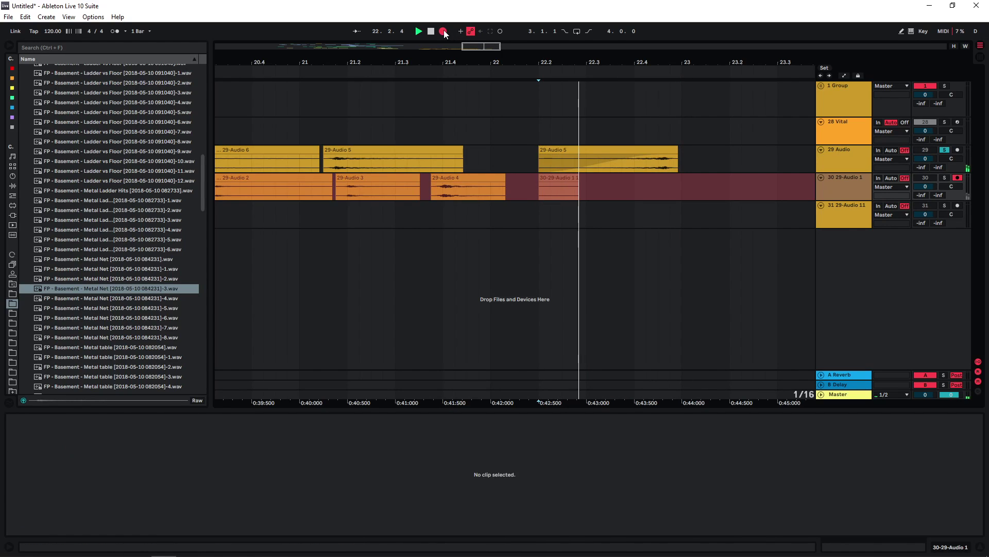
key("space")
scroll(476, 119, "down", 3)
left_click_drag(523, 177, 342, 205)
- Shorten the reversed clip, record a second take at 16 st, and place it beside the first take on track 31
left_click(552, 148)
left_click_drag(552, 148, 566, 149)
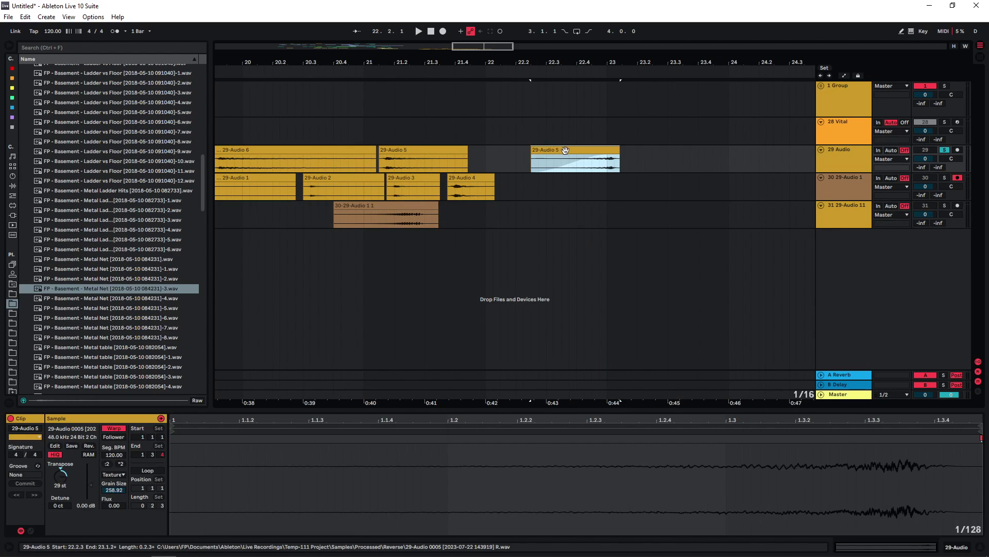
key("space")
left_click(443, 32)
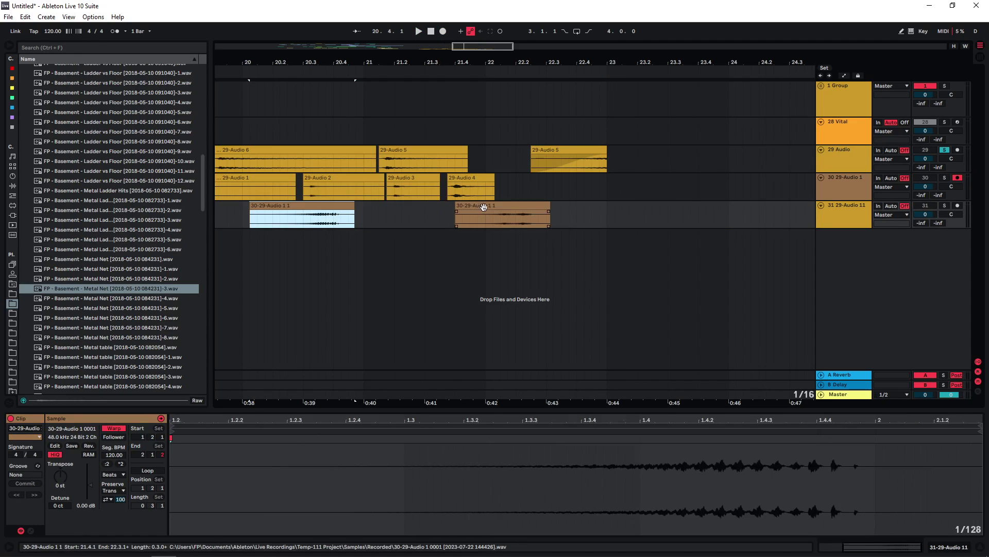
left_click_drag(483, 207, 414, 206)
- Set the reversed clip to Texture warp mode, transposed to 48 st with grain size about 122.30, while auditioning
left_click(579, 149)
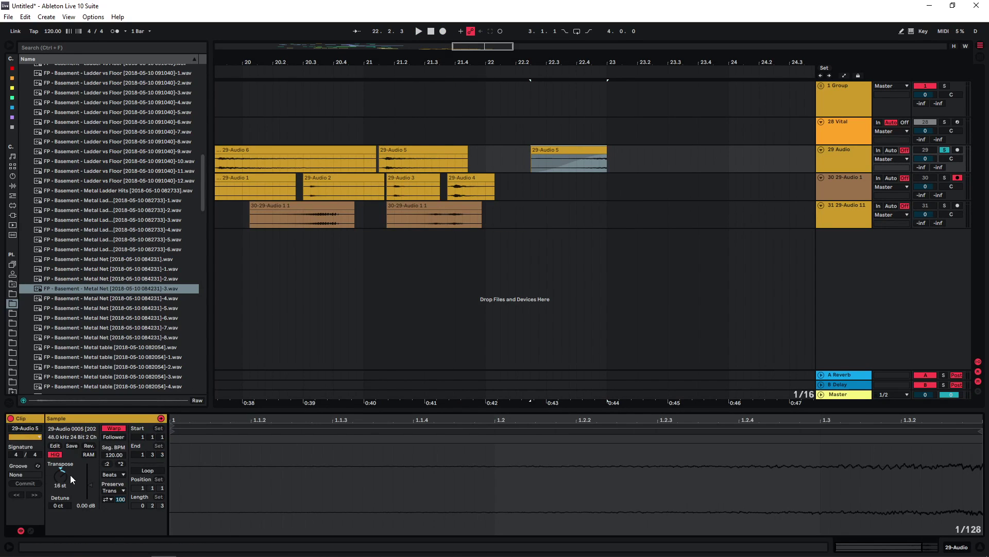
key("space")
left_click(113, 474)
left_click(116, 496)
left_click_drag(115, 492, 114, 507)
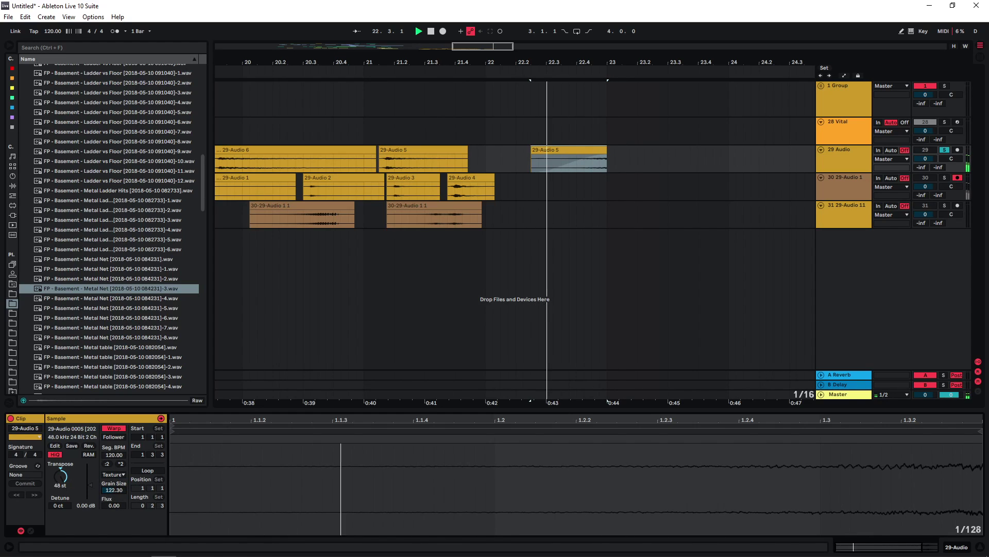
- Record a third take of the reversed clip from 22.3.1 and place it on track 31 after the second take
key("space")
left_click(547, 130)
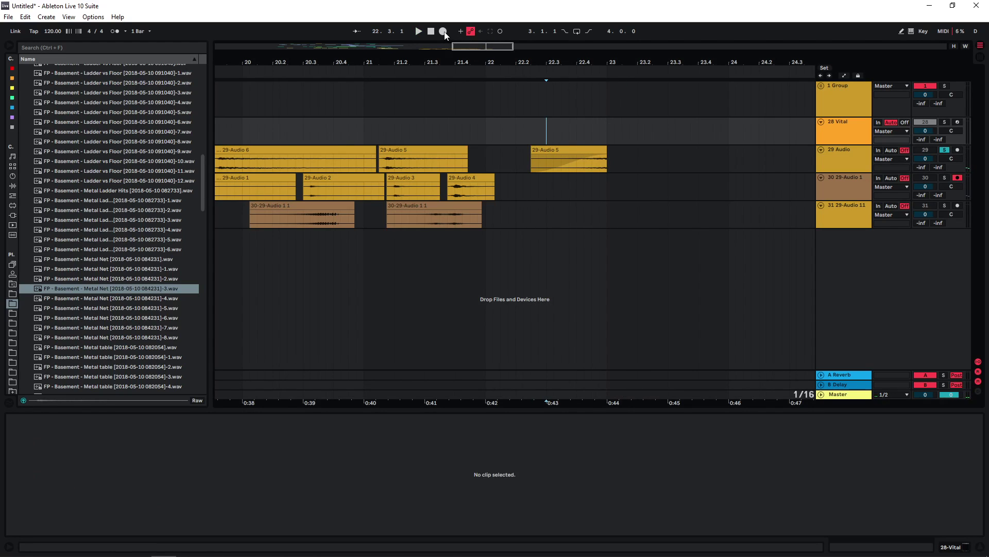
left_click(444, 32)
key("space")
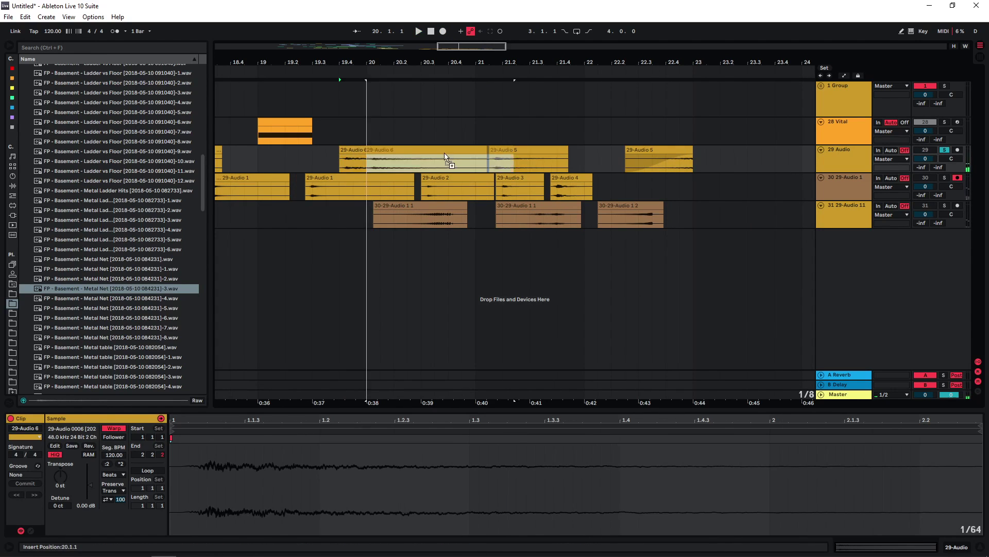
- Copy the 29-Audio 6 clip after the reversed clip, reverse it, and trim it to span 23.2.3 to 24.1.1
left_click_drag(495, 155, 780, 155)
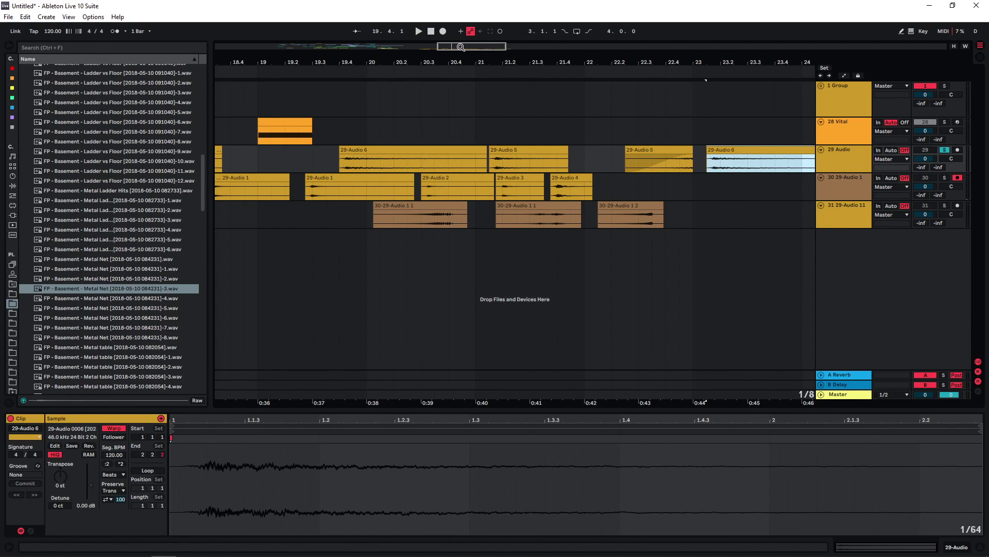
left_click_drag(461, 47, 483, 46)
left_click(89, 445)
left_click_drag(639, 149, 629, 149)
left_click_drag(511, 150, 546, 151)
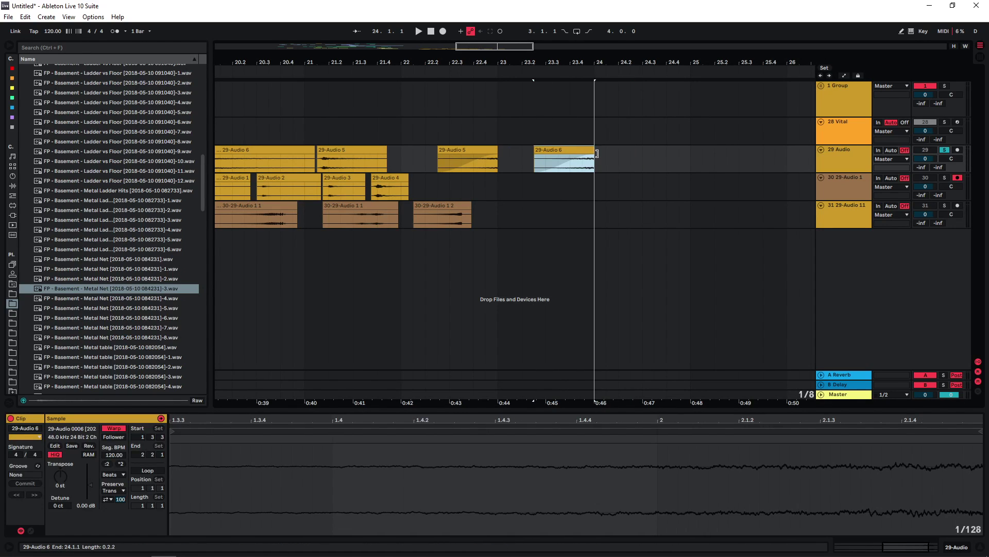
left_click(536, 157)
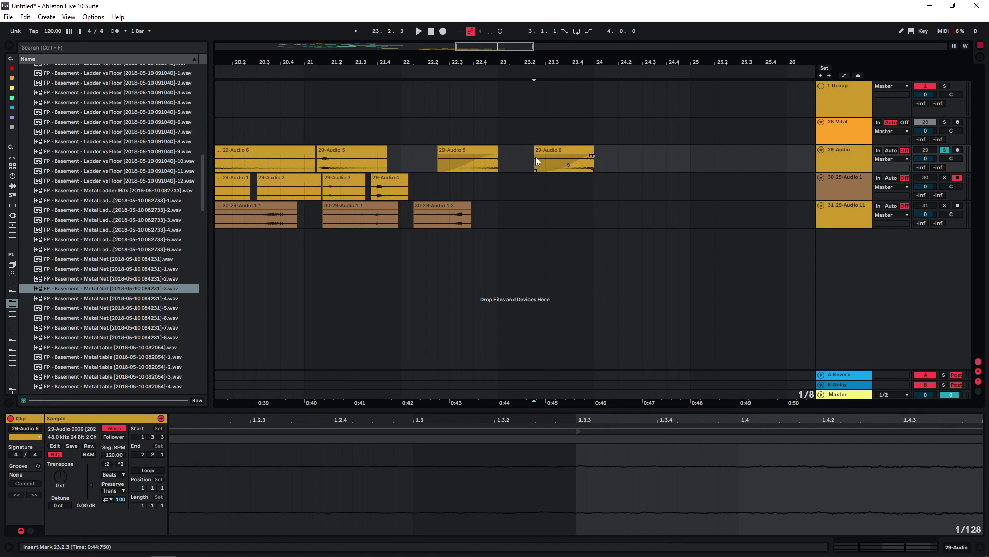
key("space")
key("space")
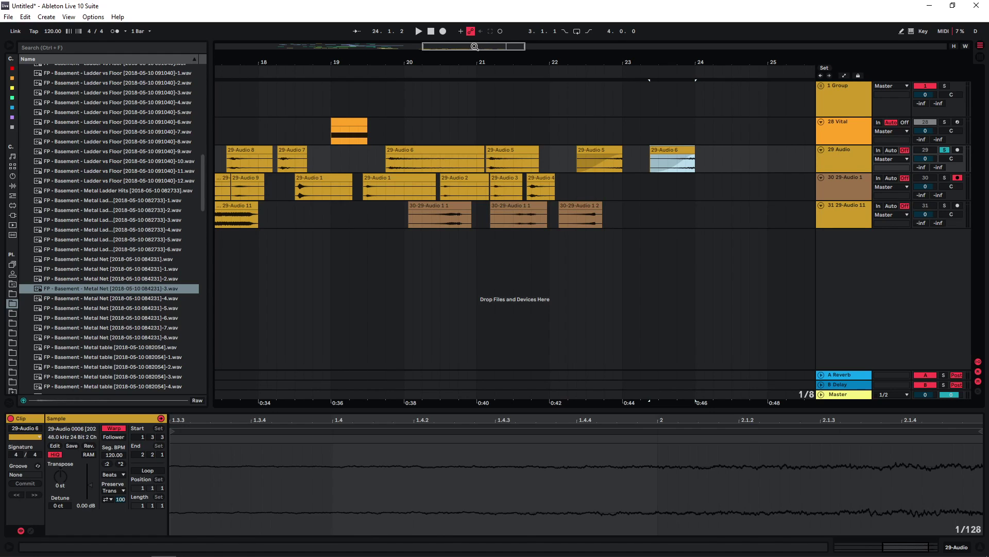
- Move the reversed 29-Audio 5 clip onto track 30 at 23.2.3, beneath the reversed 29-Audio 6, and play both layers together
left_click_drag(595, 149, 669, 177)
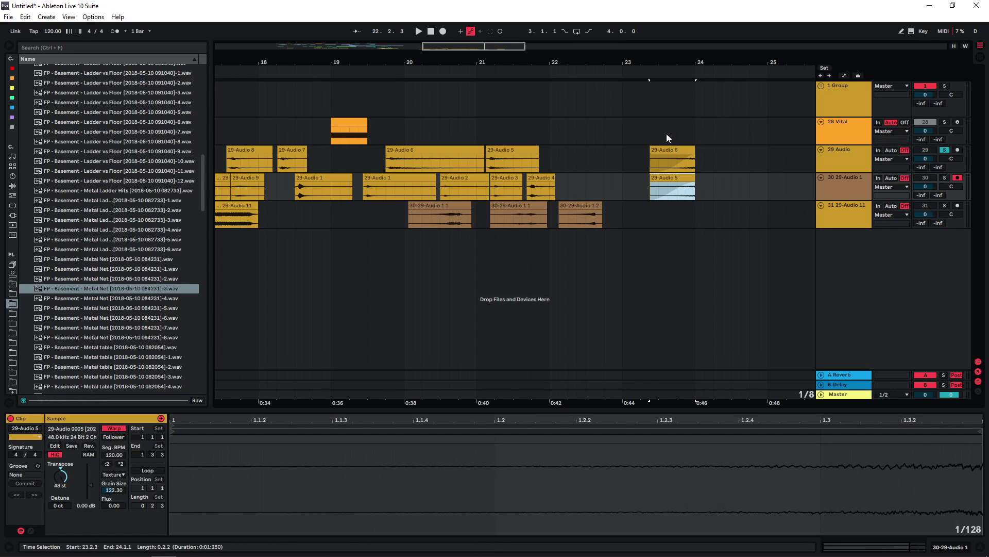
left_click_drag(502, 46, 503, 51)
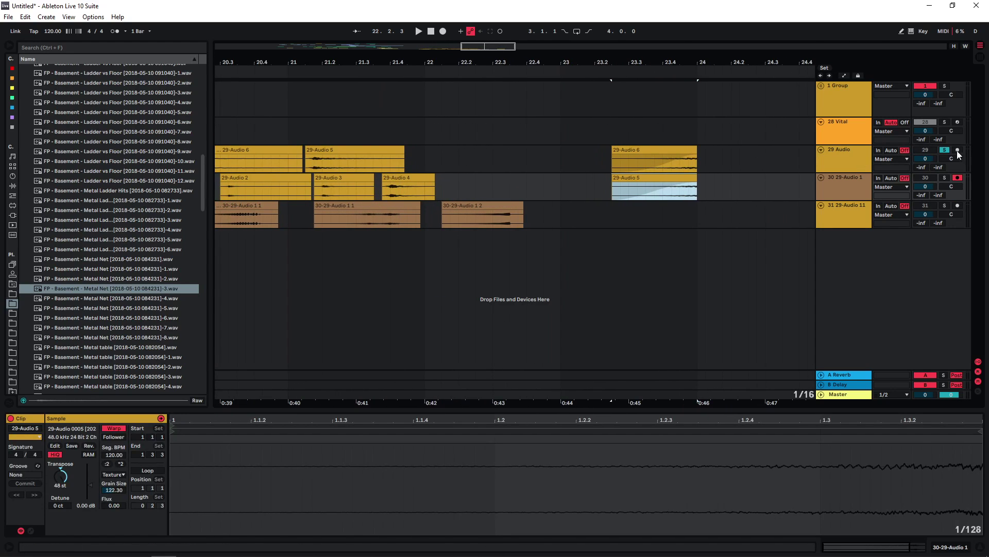
left_click(621, 131)
key("space")
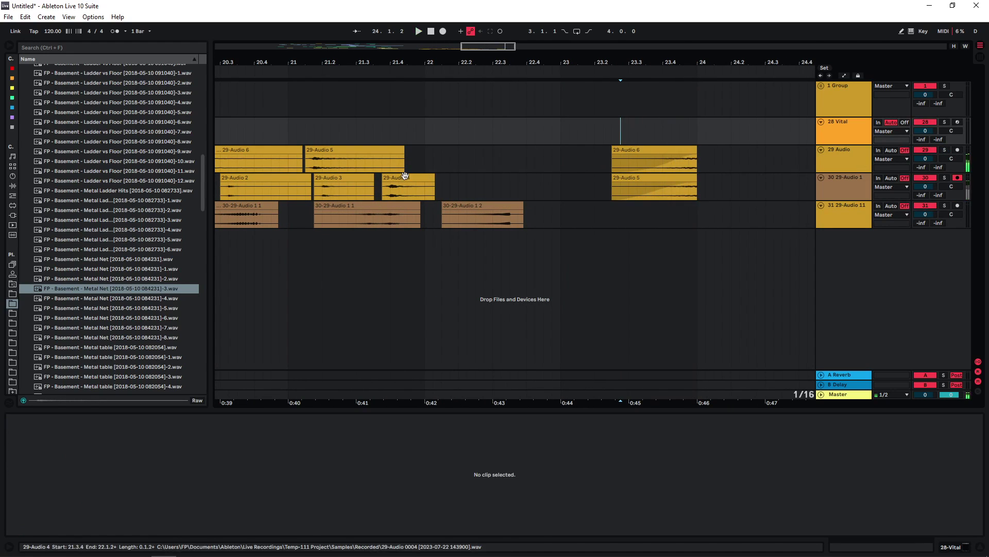
- Audition the recorded takes on track 31 and the original 29-Audio 6 and 29-Audio 5 clips with track 29 soloed
left_click(495, 205)
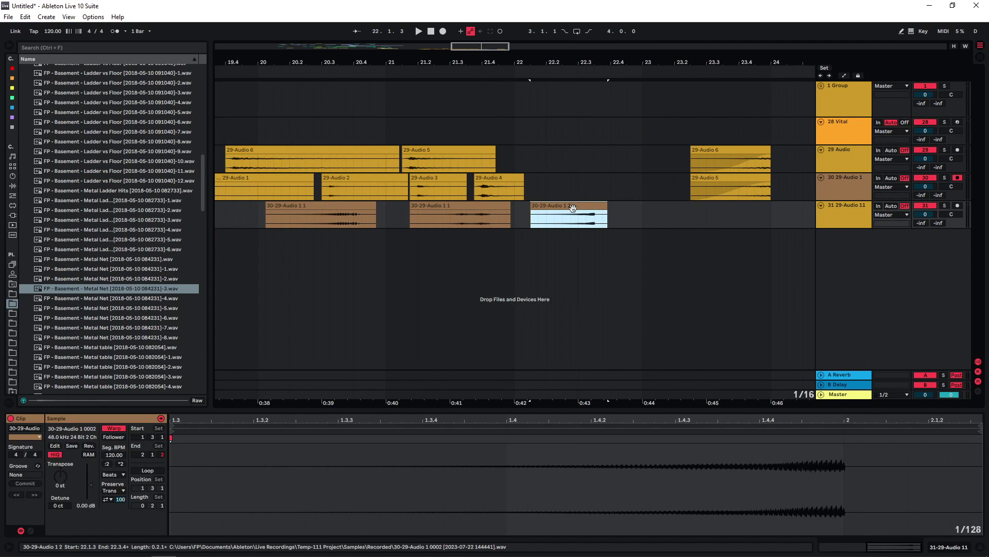
left_click(944, 150)
key("space")
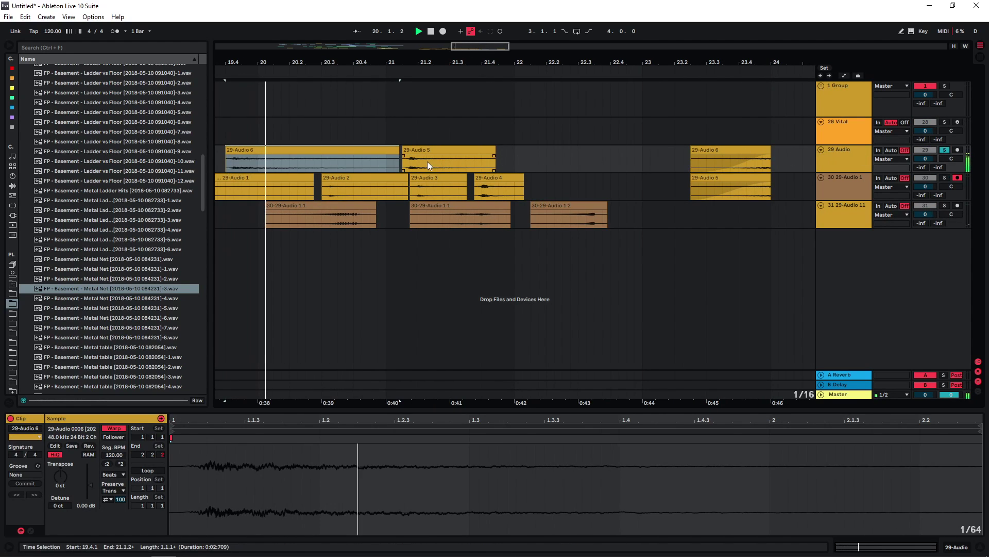
left_click(428, 150)
key("space")
key("space")
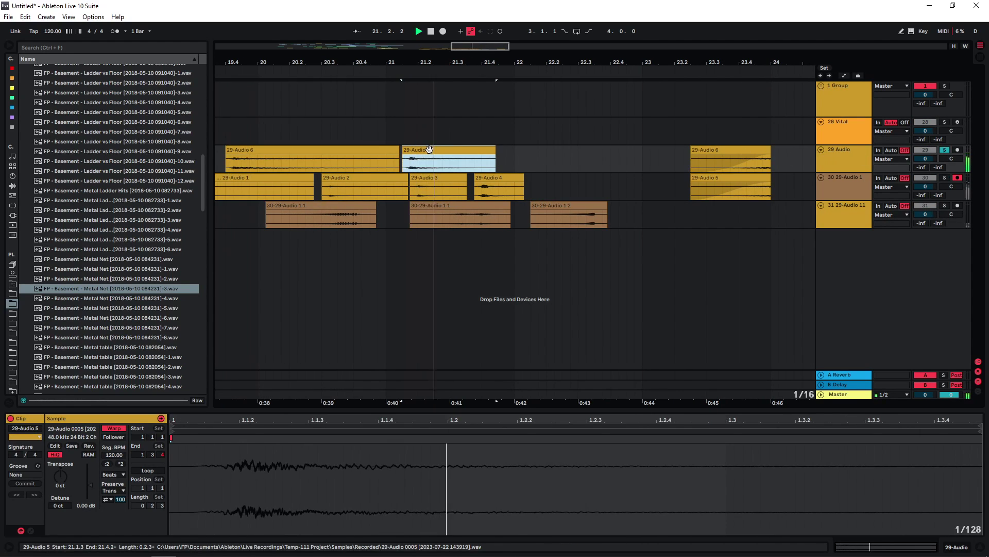
- Place an unreversed copy of 29-Audio 5 on track 31 just before bar 24 and raise the three layered clips' gain
left_click_drag(416, 152, 771, 212)
left_click_drag(731, 152, 437, 153)
left_click_drag(597, 216, 383, 152)
left_click_drag(89, 488, 89, 479)
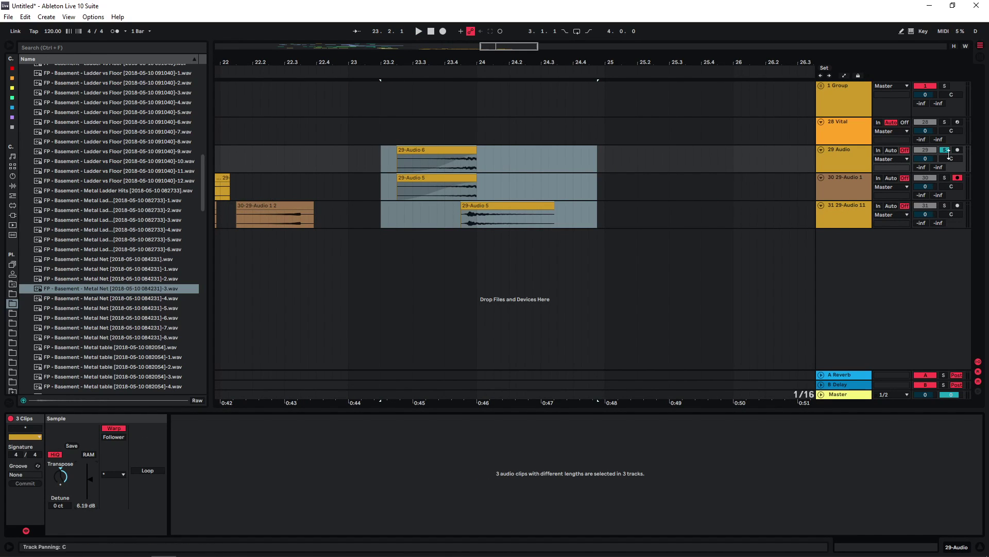
left_click(944, 149)
left_click(455, 133)
key("space")
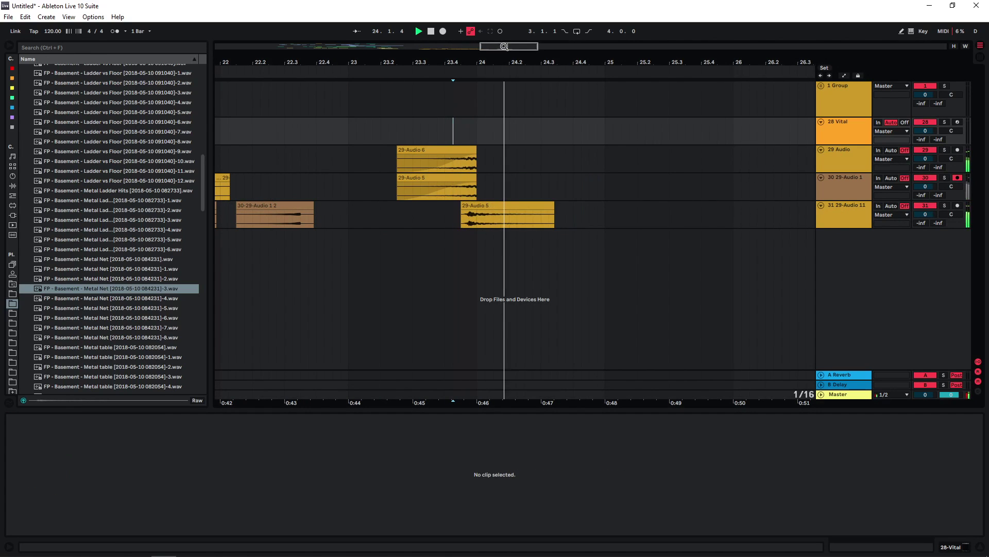
- Nudge the 29-Audio 5 hit on track 31 slightly closer to bar 24 and play the transition from 23.4.1
left_click_drag(447, 62, 446, 111)
key("space")
key("space")
key("space")
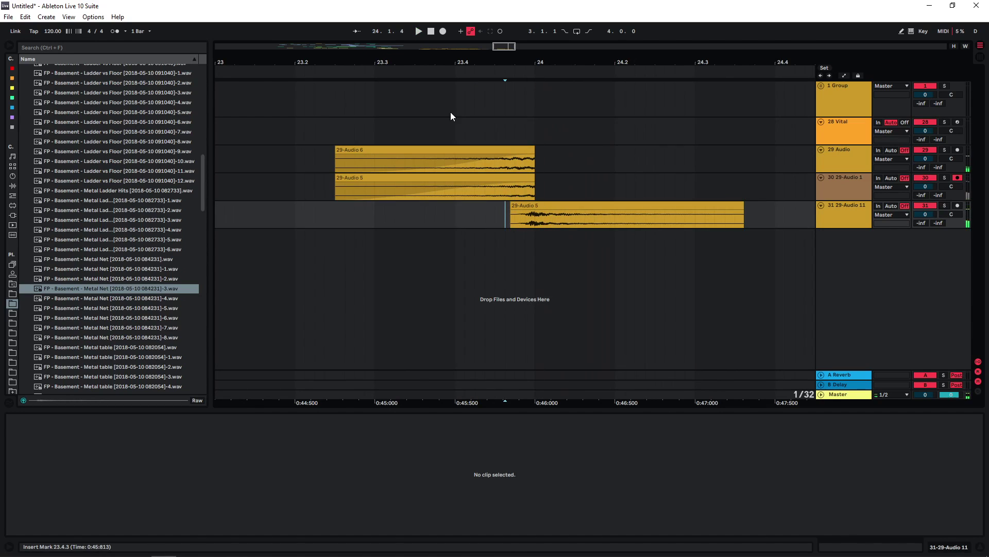
left_click(450, 113)
key("space")
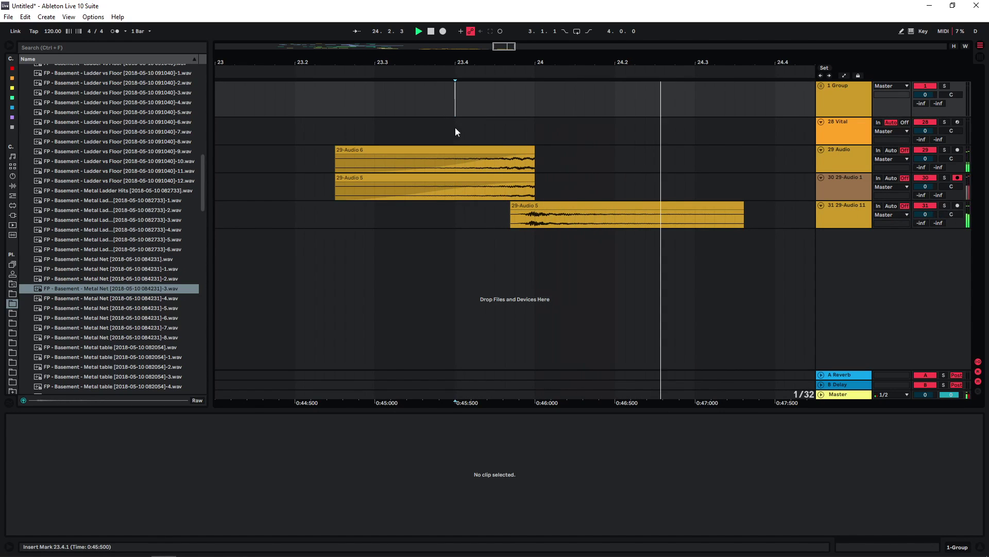
key("space")
- Place the 29-Audio 9 clip on a new track below the layers, starting at 23.4.1
left_click_drag(499, 48, 463, 20)
left_click(338, 176)
key("space")
key("space")
left_click_drag(338, 176, 739, 240)
key("plus")
key("plus")
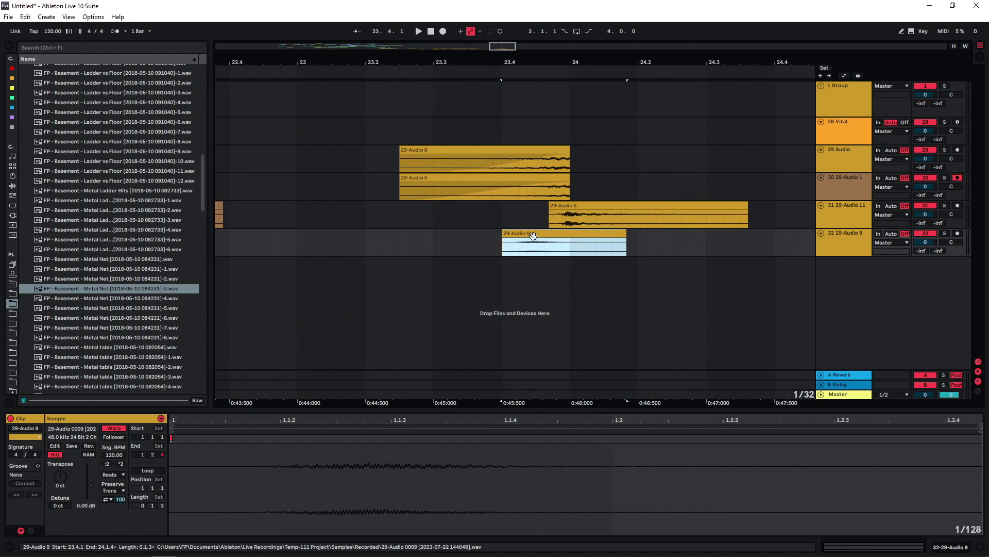
- Set the 29-Audio 9 clip to 10.4 dB gain and -18 st, and start it at 23.4.3 with fades at both ends
double_click(533, 236)
left_click_drag(90, 479, 91, 464)
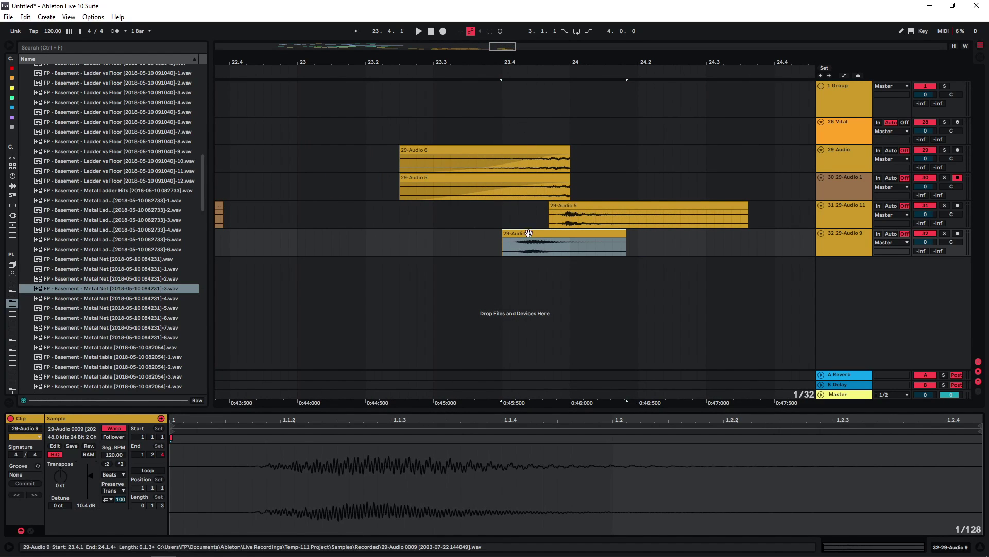
left_click_drag(521, 243, 554, 243)
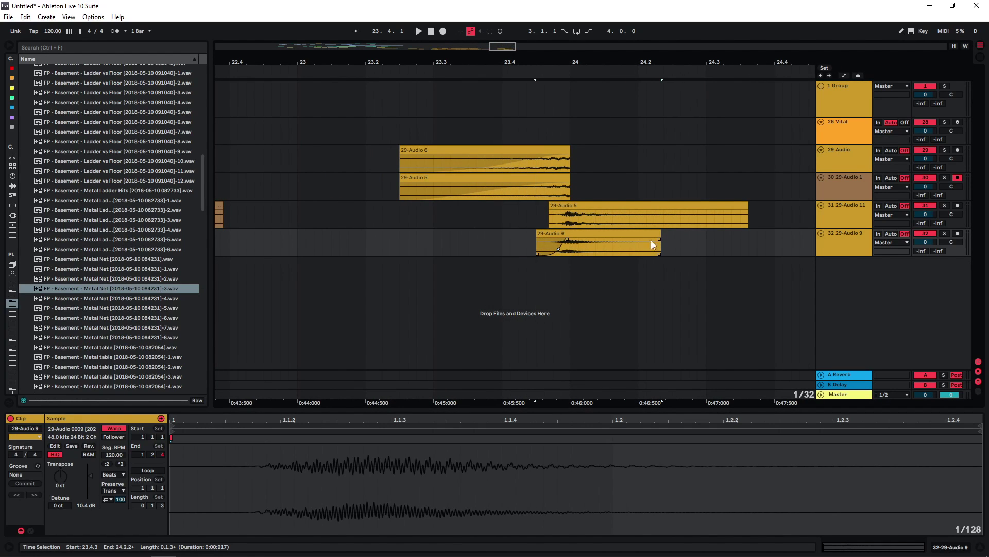
left_click(519, 224)
key("space")
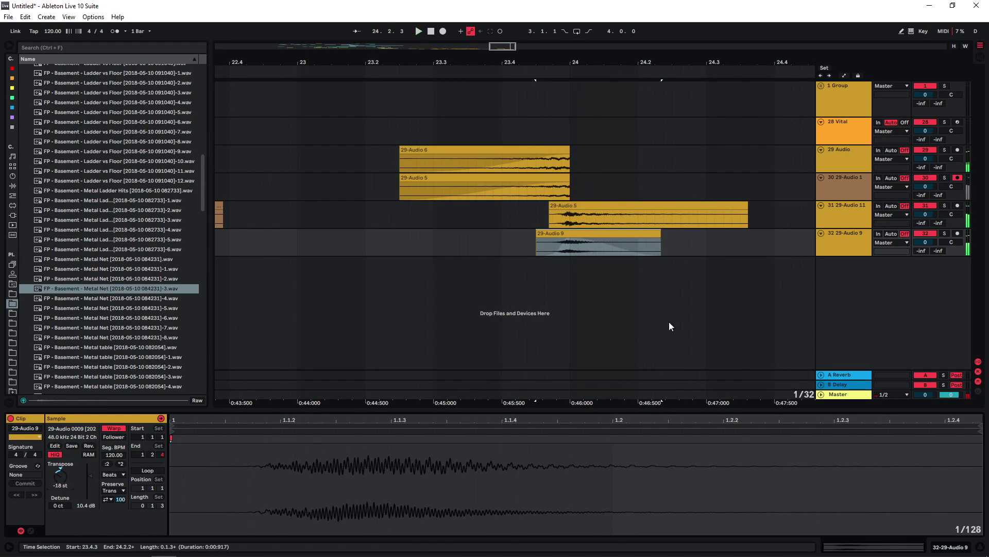
- Audition the layers in solo and set the gain of the reversed 29-Audio 5 clip on track 30 to -1.26 dB
left_click(944, 233)
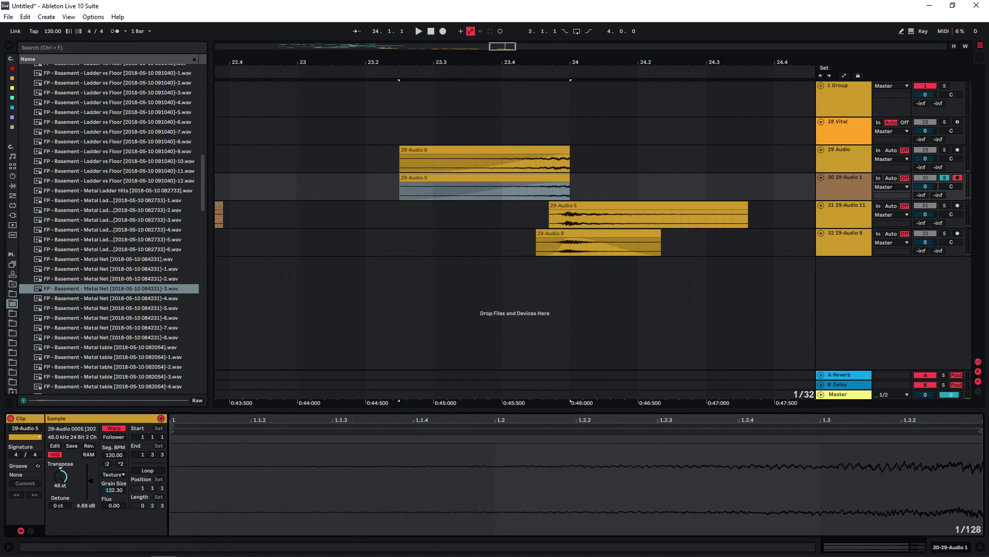
key("space")
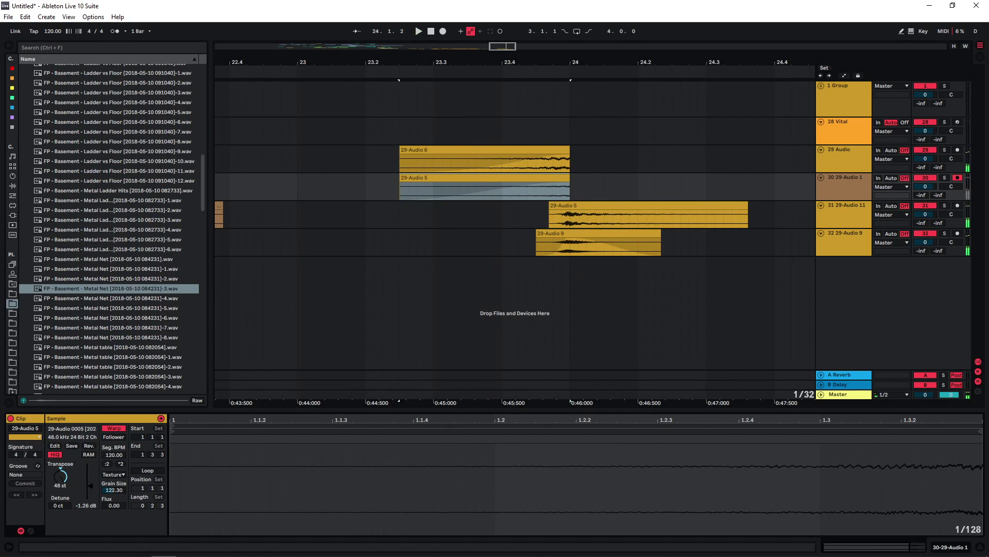
key("space")
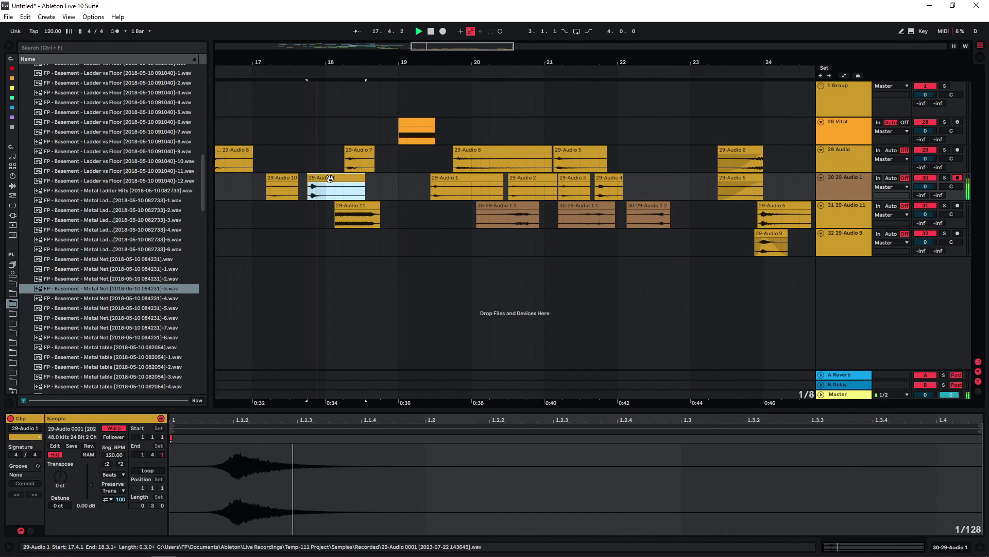
- Audition the earlier 29-Audio 1, 29-Audio 11 and 29-Audio 7 clips as candidates for another layer
key("space")
left_click(357, 205)
key("space")
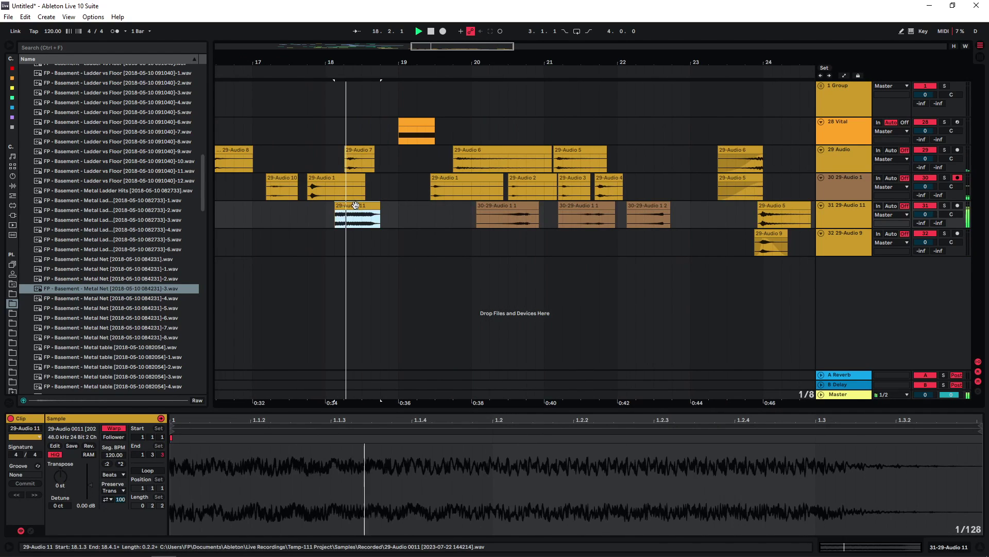
key("space")
left_click(363, 151)
left_click_drag(363, 150, 395, 150)
key("space")
key("space")
key("space")
- Move the 29-Audio 7 clip onto a new bottom track beneath the other hits, raise its gain, and play the layers
left_click_drag(457, 44, 512, 257)
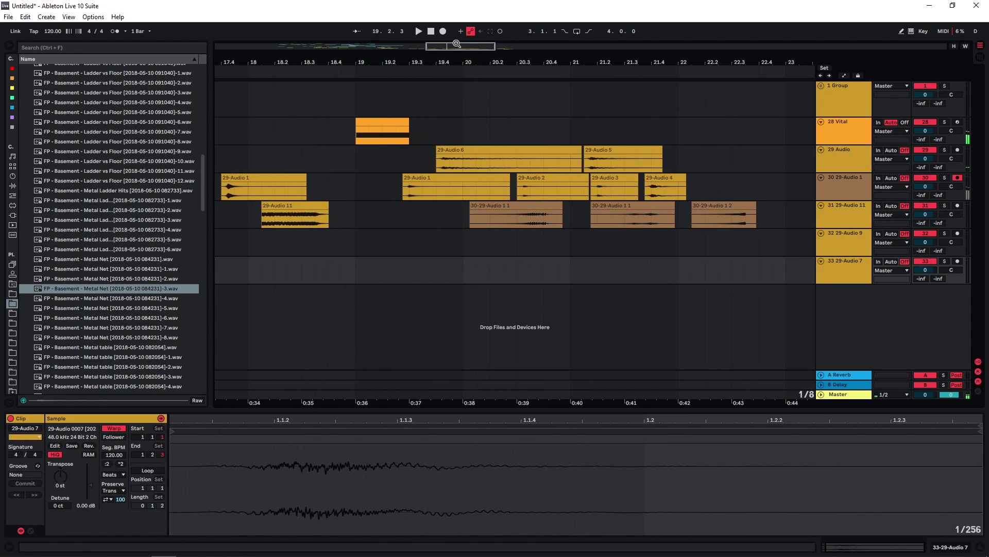
left_click_drag(88, 486, 88, 478)
left_click(513, 261)
left_click(391, 252)
key("space")
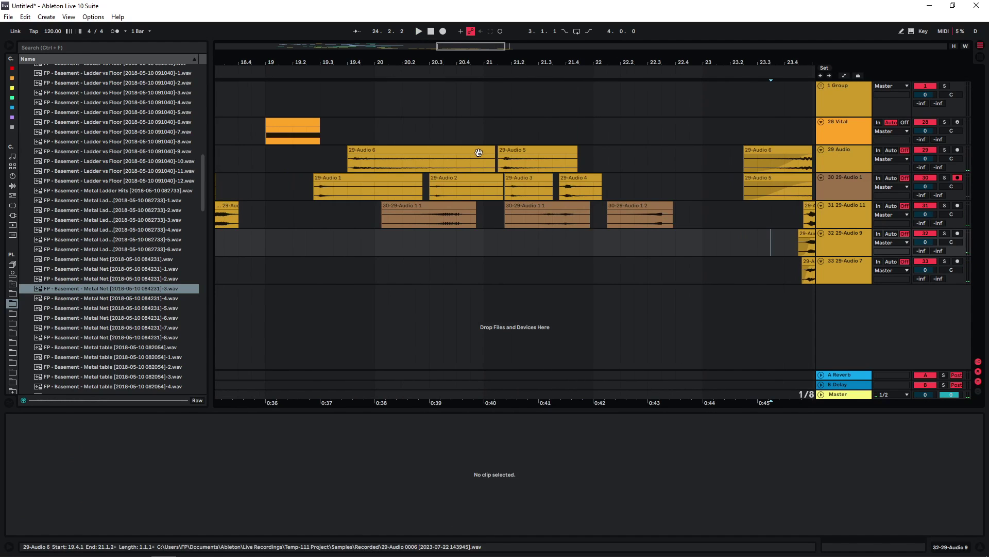
- Insert an audio track below track 30, move the original 29-Audio 5 clip there, reverse it, and fit it to 23.2.3–24.1.1
left_click(526, 156)
left_click(517, 152)
left_click(852, 185)
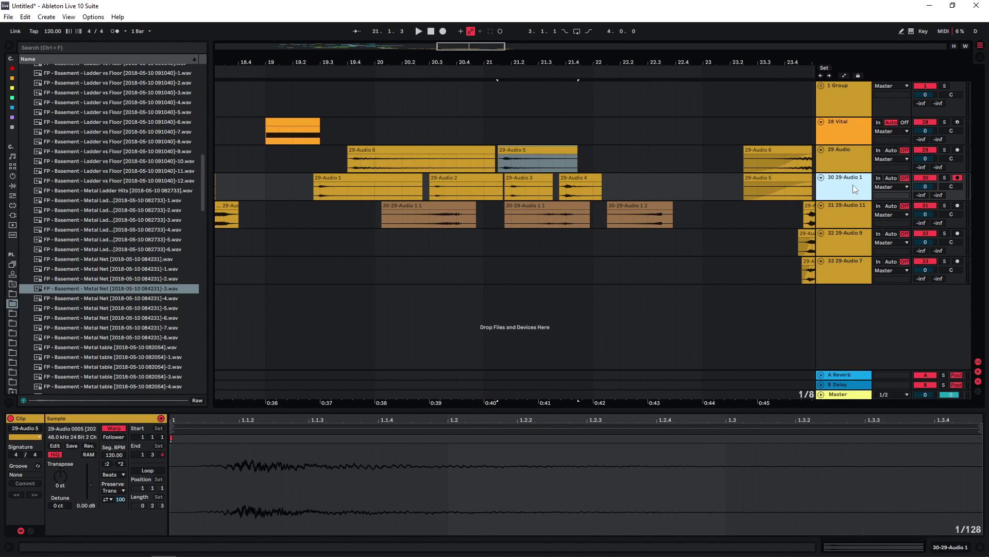
key("ctrl+t")
left_click_drag(536, 149, 714, 205)
left_click_drag(460, 48, 494, 47)
left_click(88, 445)
left_click_drag(425, 218, 509, 206)
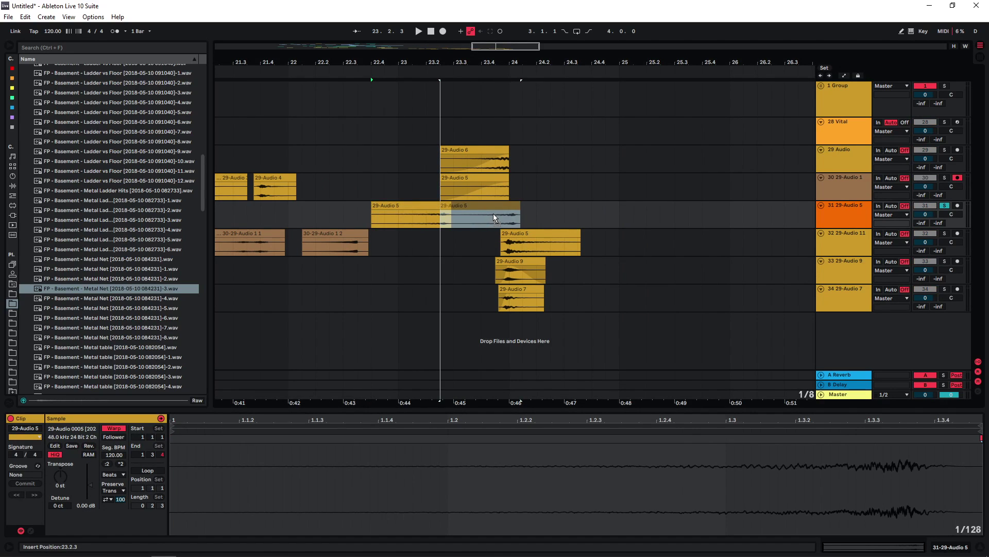
- Set the new reversed clip to Texture warp mode, 15 st transpose, grain size 175.32 and 6.19 dB gain while auditioning
left_click_drag(90, 484, 90, 475)
key("space")
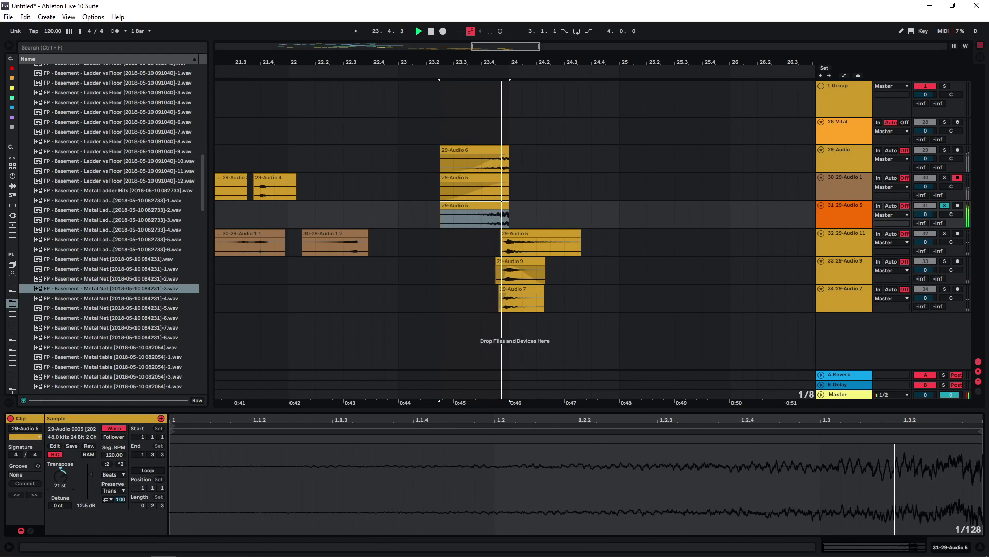
left_click(114, 474)
left_click(117, 489)
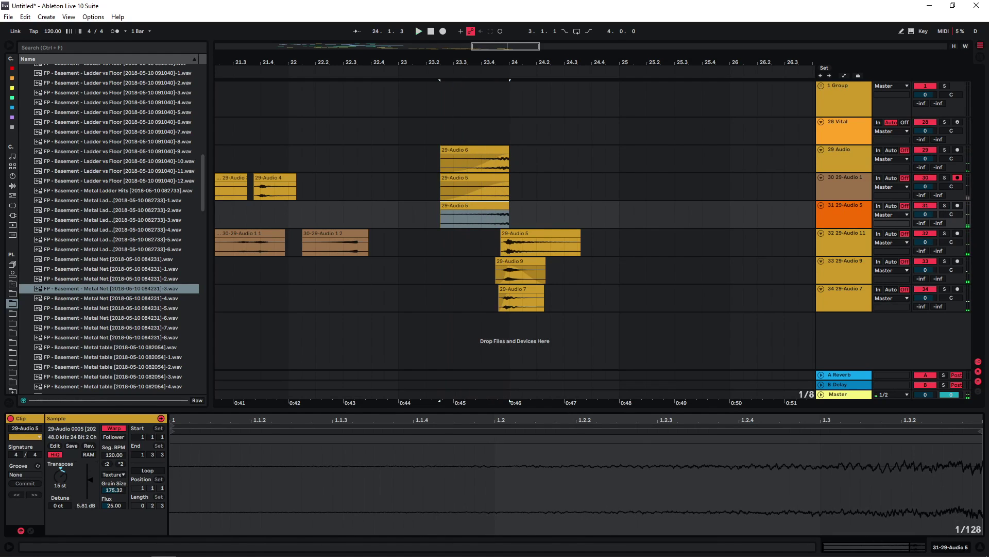
key("space")
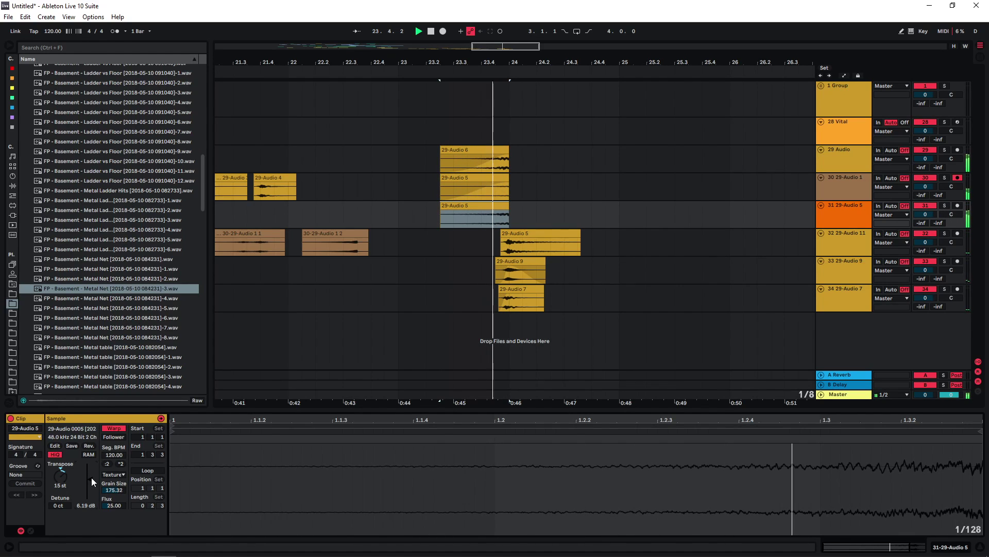
key("space")
- Group tracks 29 to 34 and add EQ Eight followed by Glue Compressor to the group
left_click(845, 297, "shift")
key("ctrl+g")
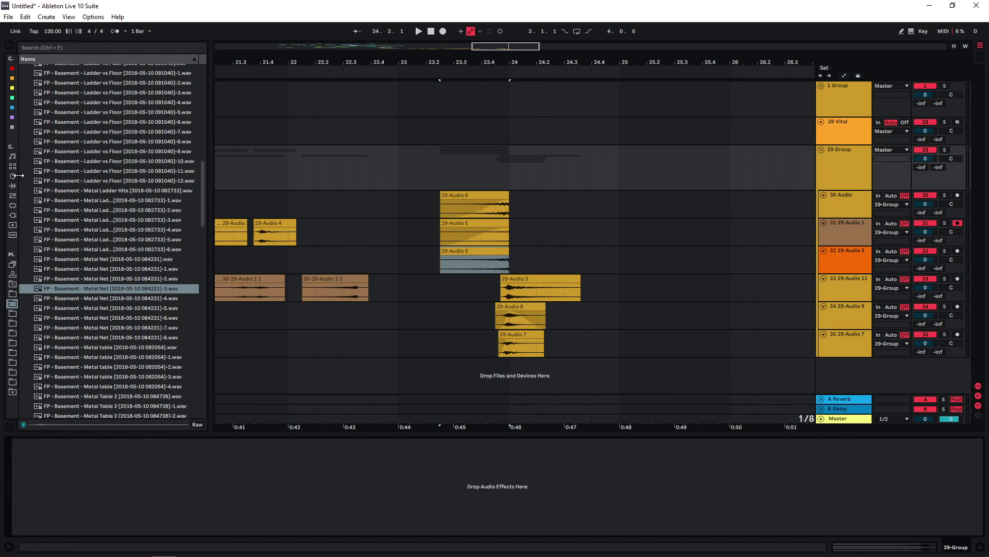
left_click(12, 186)
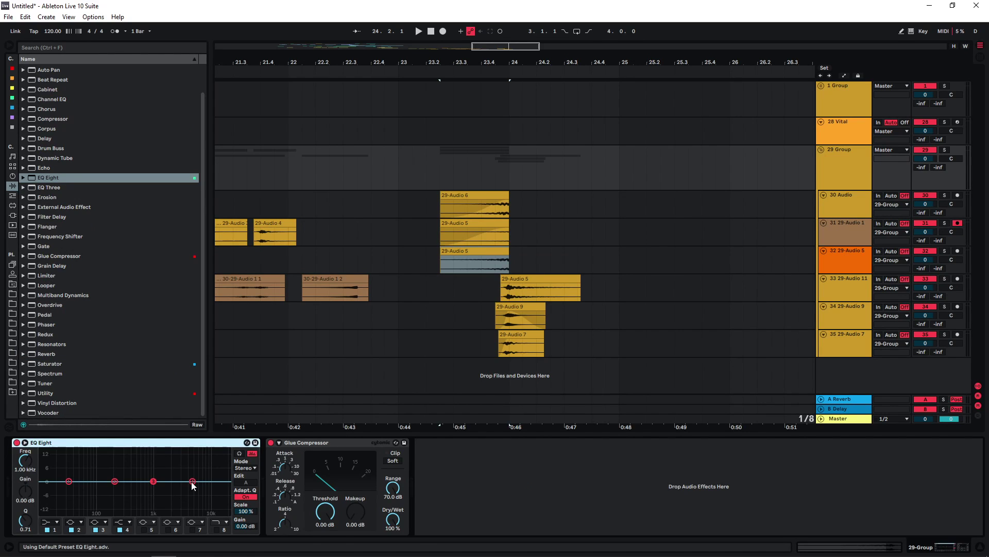
- Cut band 3 of EQ Eight by 4.34 dB at 167 Hz and slightly boost the highs with band 4 during playback
left_click_drag(194, 481, 113, 493)
key("space")
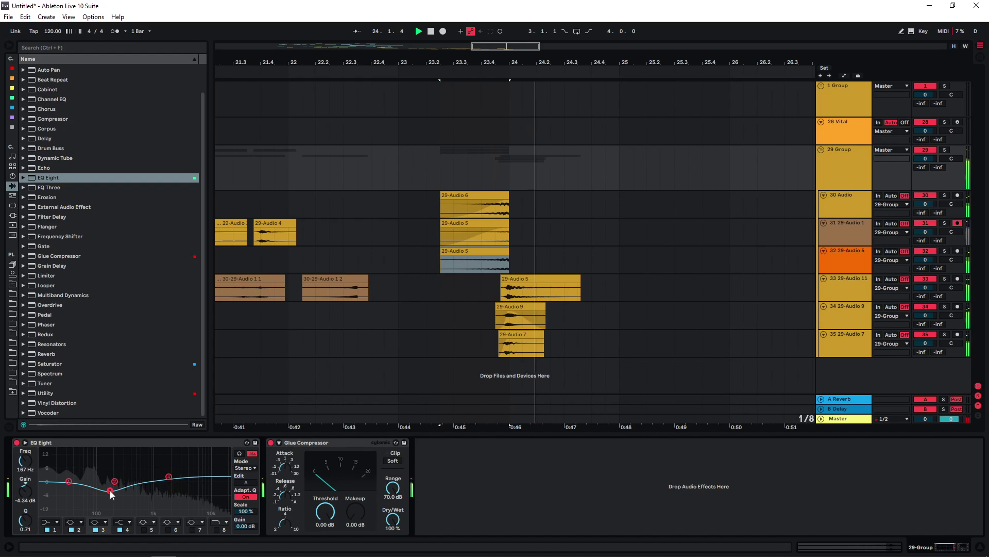
key("space")
- Enable Soft clipping in Glue Compressor and set its threshold to -5.08 dB and makeup to 5.56 dB while listening
left_click(393, 461)
key("space")
mouse_move(325, 512)
left_mouse_down()
mouse_move(326, 528)
mouse_move(325, 501)
mouse_move(337, 512)
mouse_move(355, 502)
left_mouse_up()
key("space")
key("space")
key("space")
key("space")
- Insert a new audio track below the group, record the layered sound onto it, and place the take at 21.3.1
left_click(822, 149)
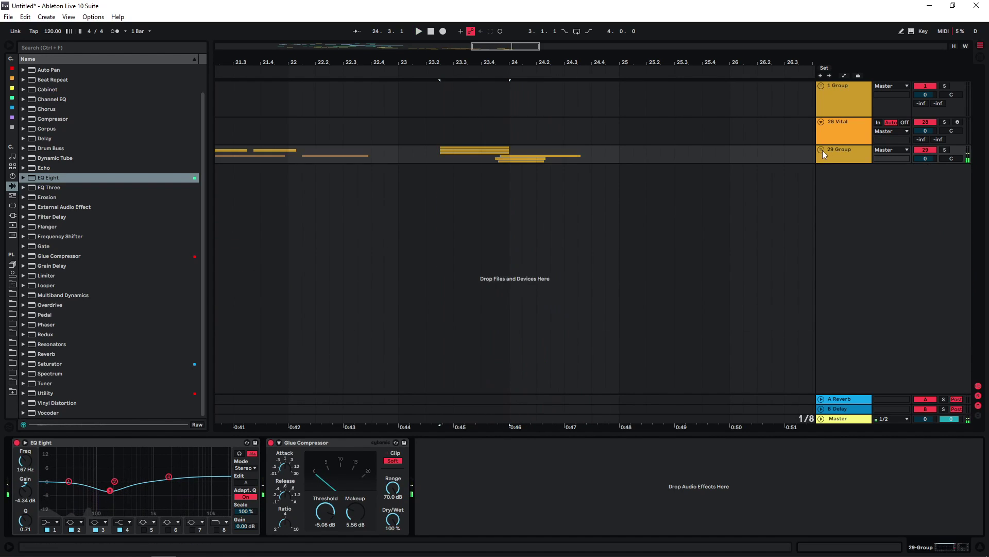
key("ctrl+t")
left_click(441, 178)
left_click(442, 32)
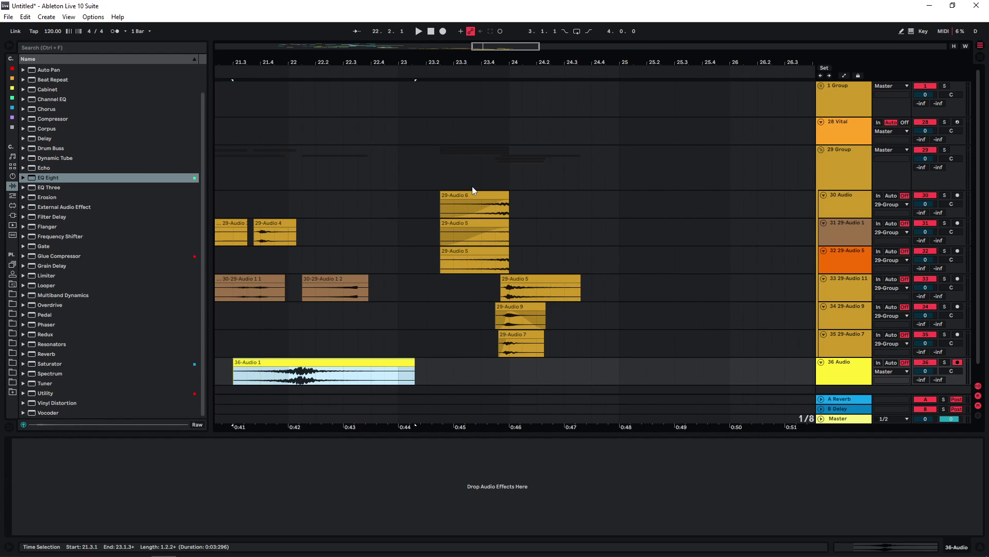
left_click(12, 304)
left_click_drag(93, 278, 510, 370)
left_click(467, 250)
scroll(466, 250, "down", 1)
key("space")
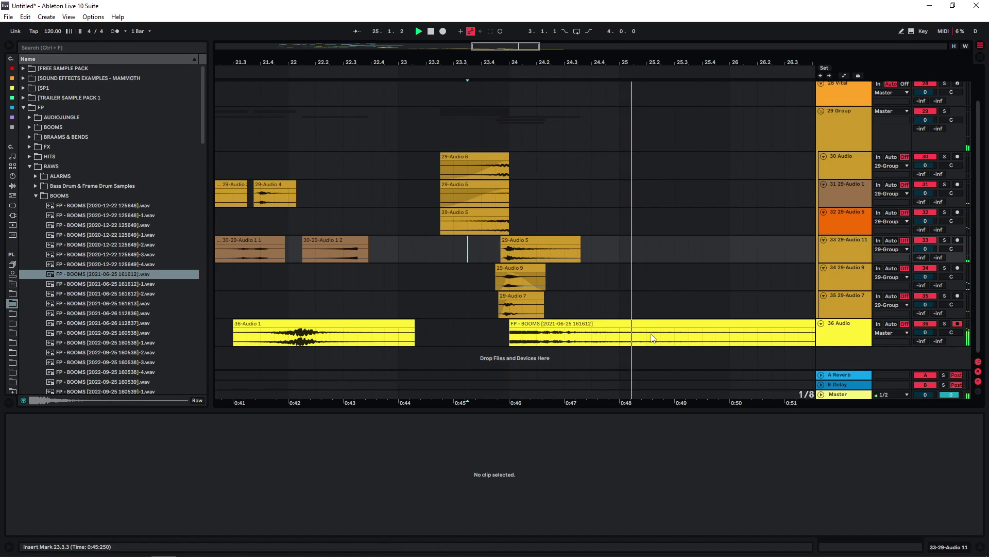
- Stop playback and insert a new audio track directly below track 36
key("space")
left_click(674, 323)
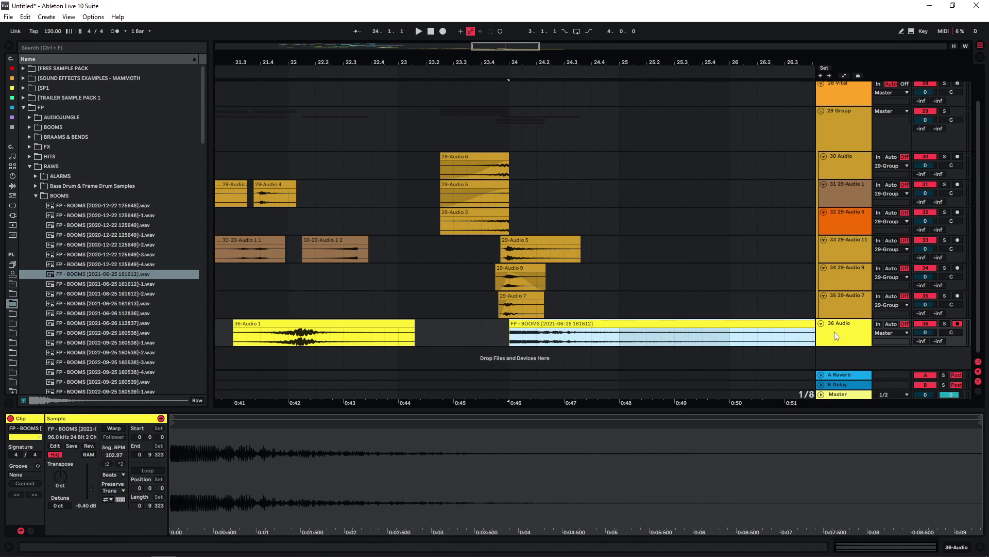
left_click_drag(835, 333, 840, 325)
key("ctrl+t")
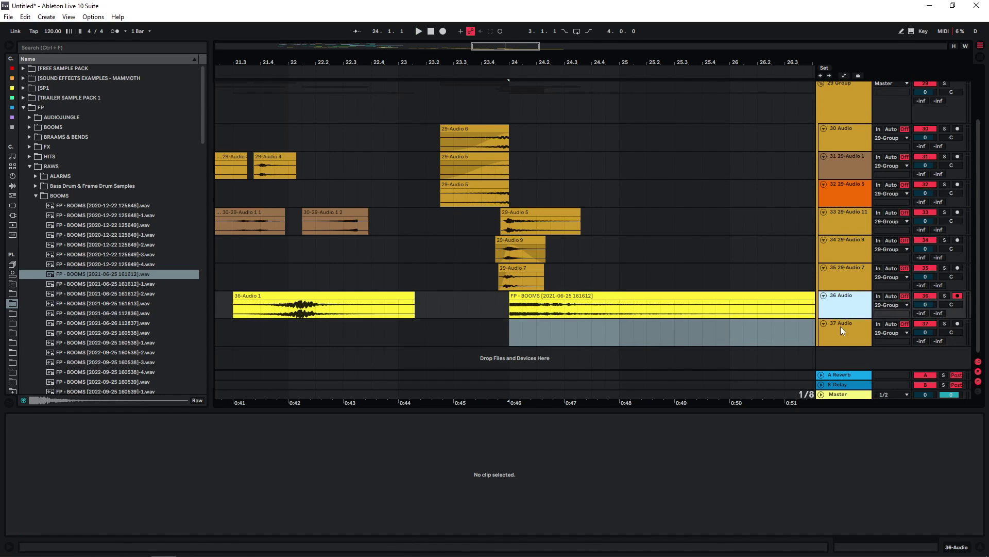
left_click(36, 194)
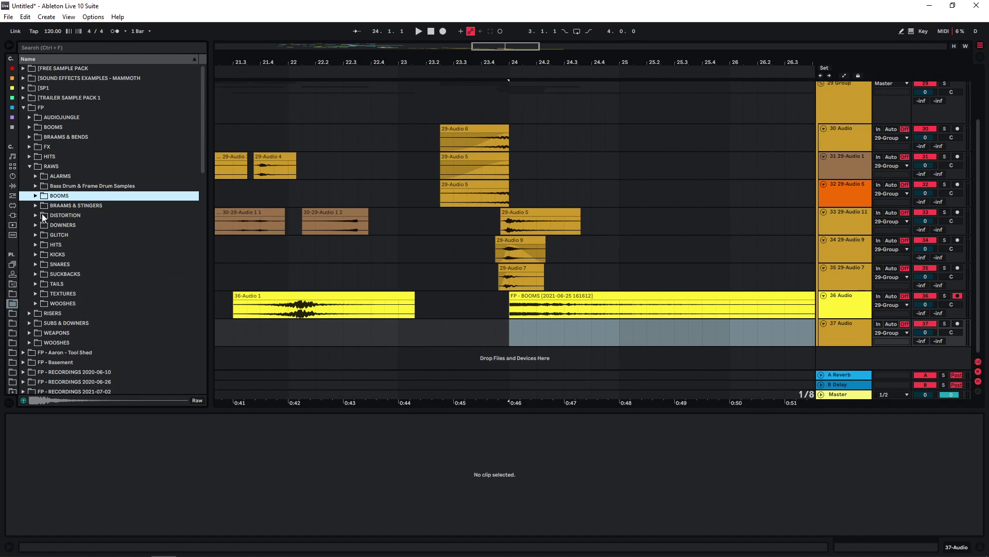
left_click(44, 226)
scroll(77, 310, "down", 1)
left_click(91, 372)
left_click(94, 380)
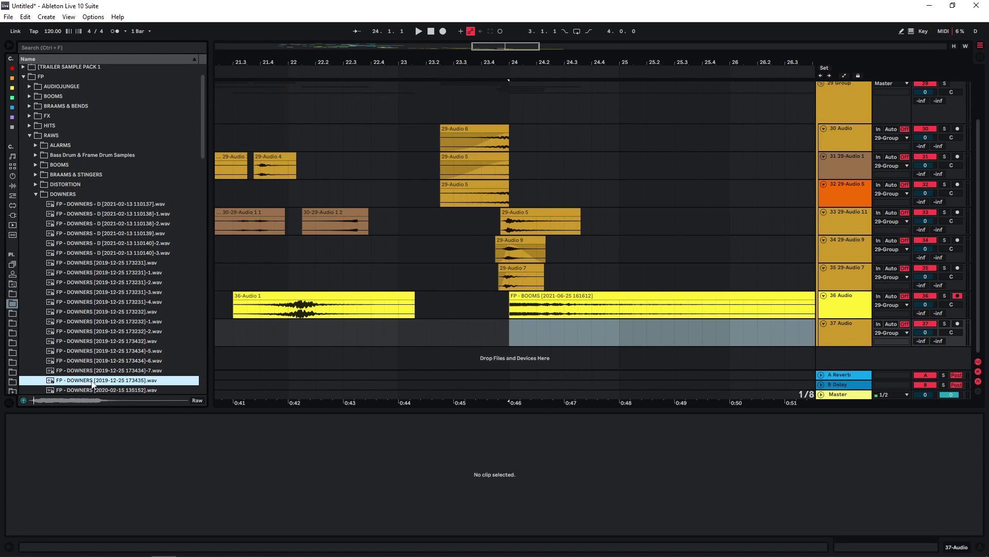
scroll(98, 365, "down", 1)
left_click(98, 361)
scroll(98, 360, "down", 1)
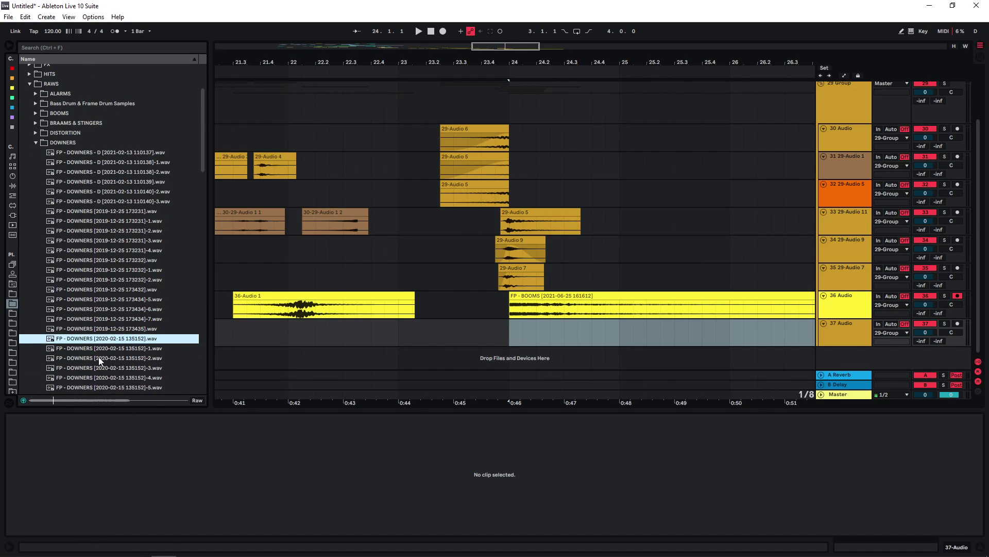
double_click(98, 340)
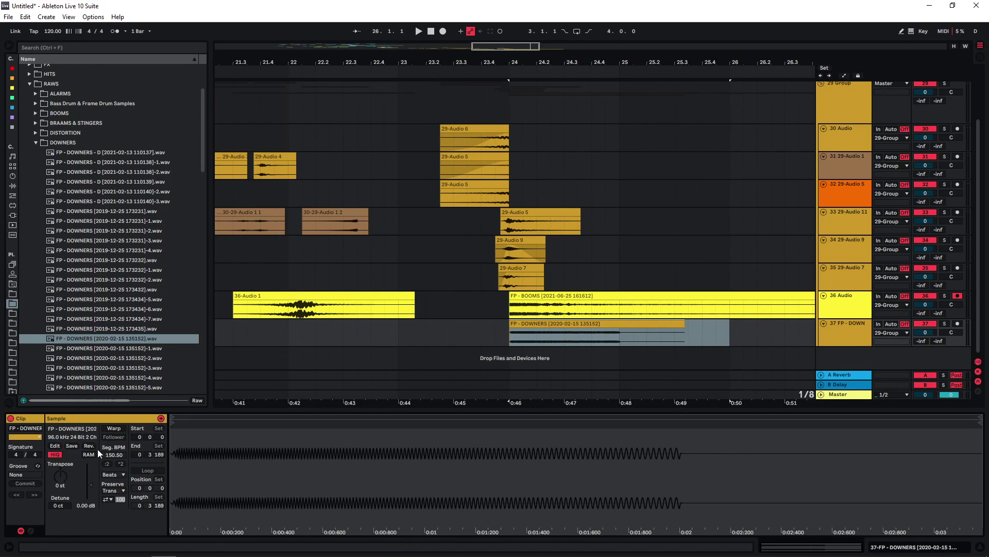
- Play the layered transition with the boom and downer from 23.3.3, stopping after bar 25 begins
left_click(474, 234)
key("space")
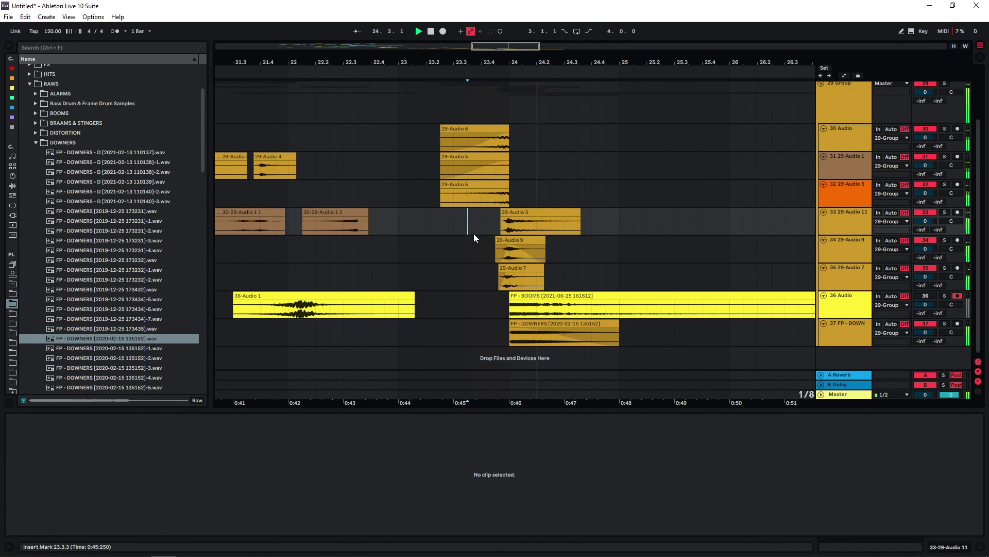
key("space")
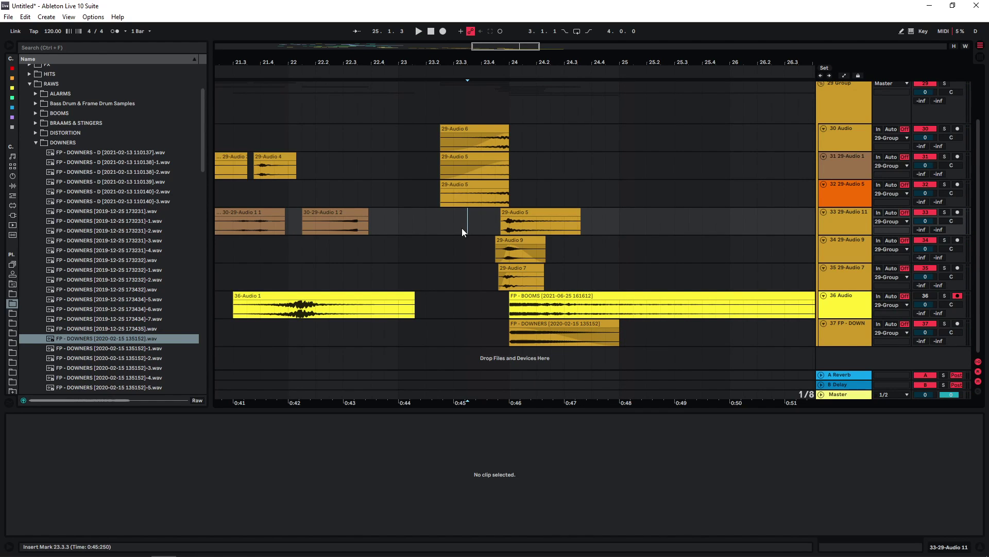
left_click_drag(538, 47, 481, 45)
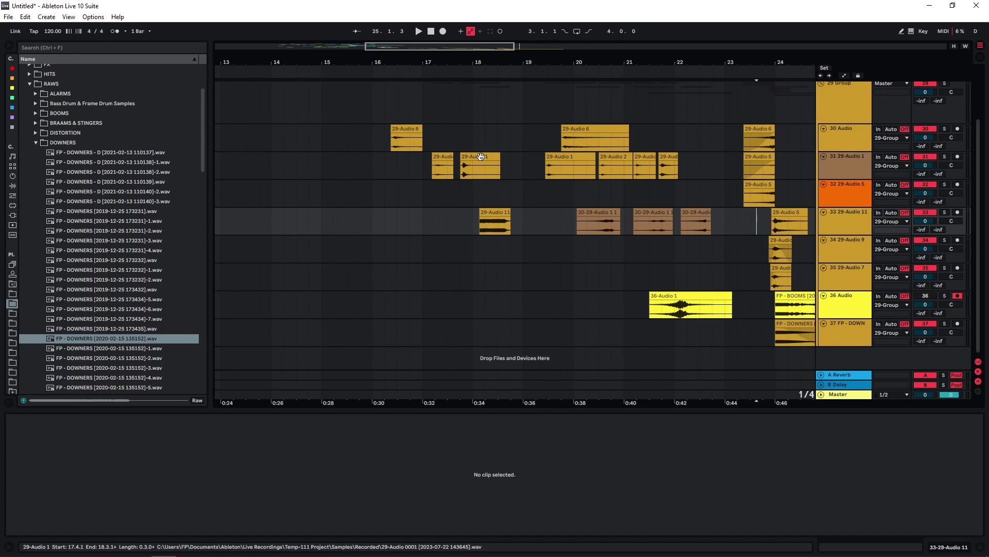
key("minus")
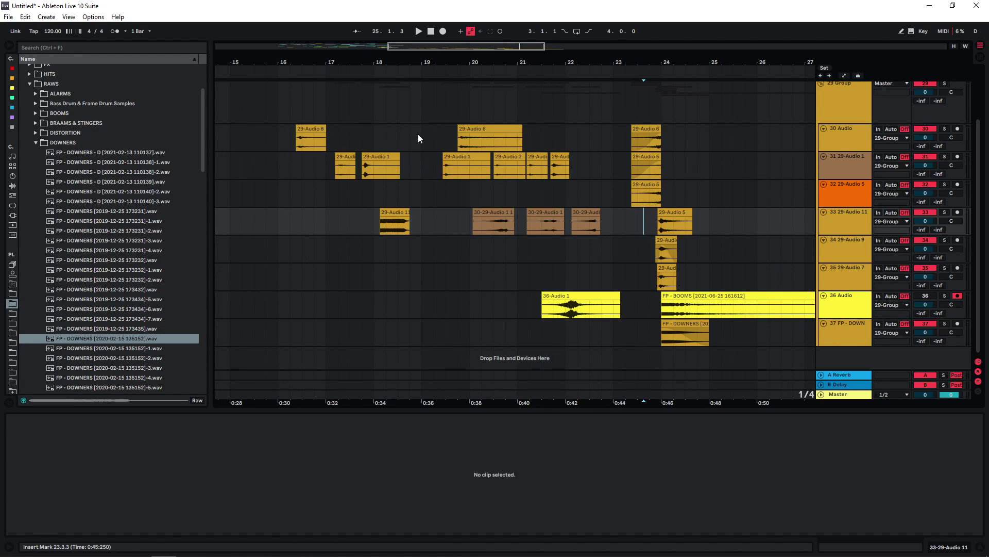